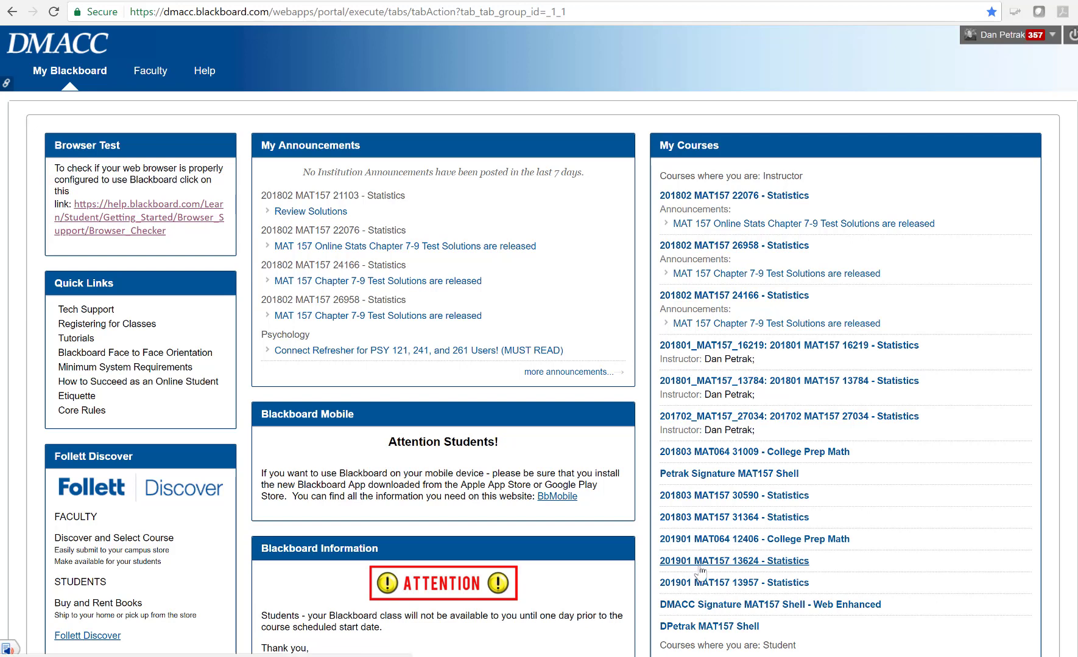
Open the Course Copy page of the 201802 MAT157 24166 - Statistics course
left_click(770, 297)
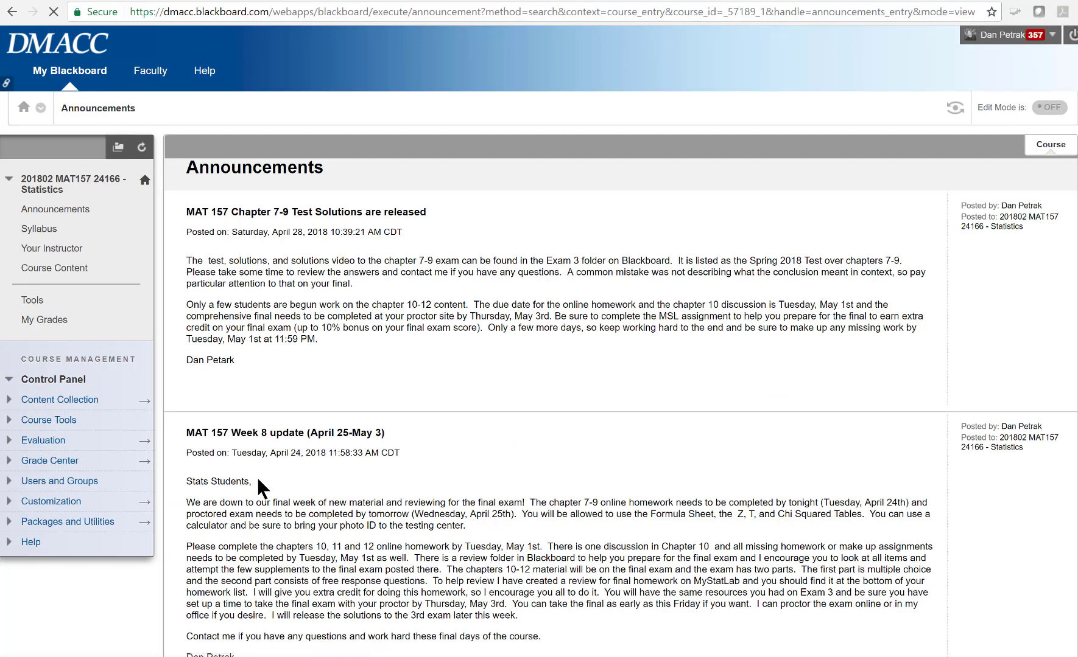
left_click(19, 529)
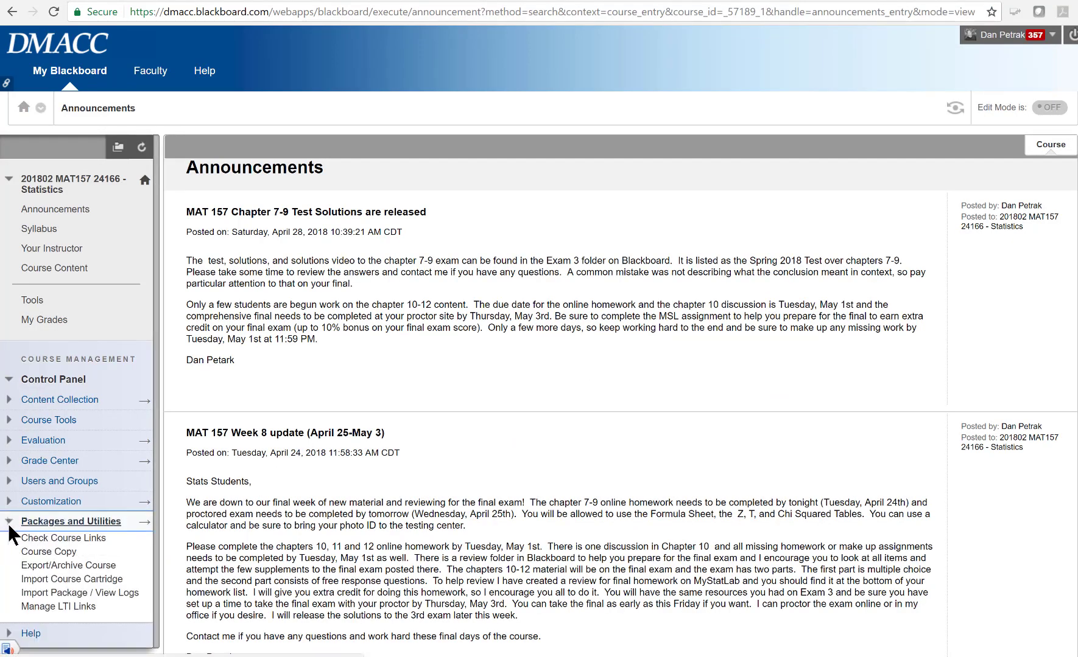
left_click(53, 556)
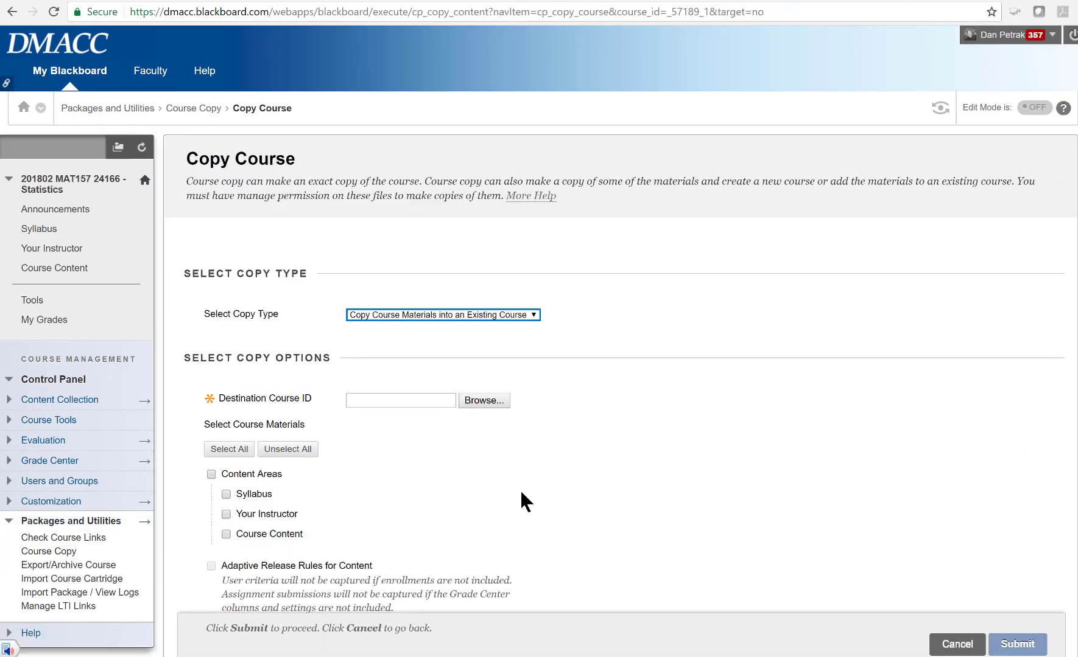
Look through the list of available destination courses and close it without choosing one
left_click(482, 402)
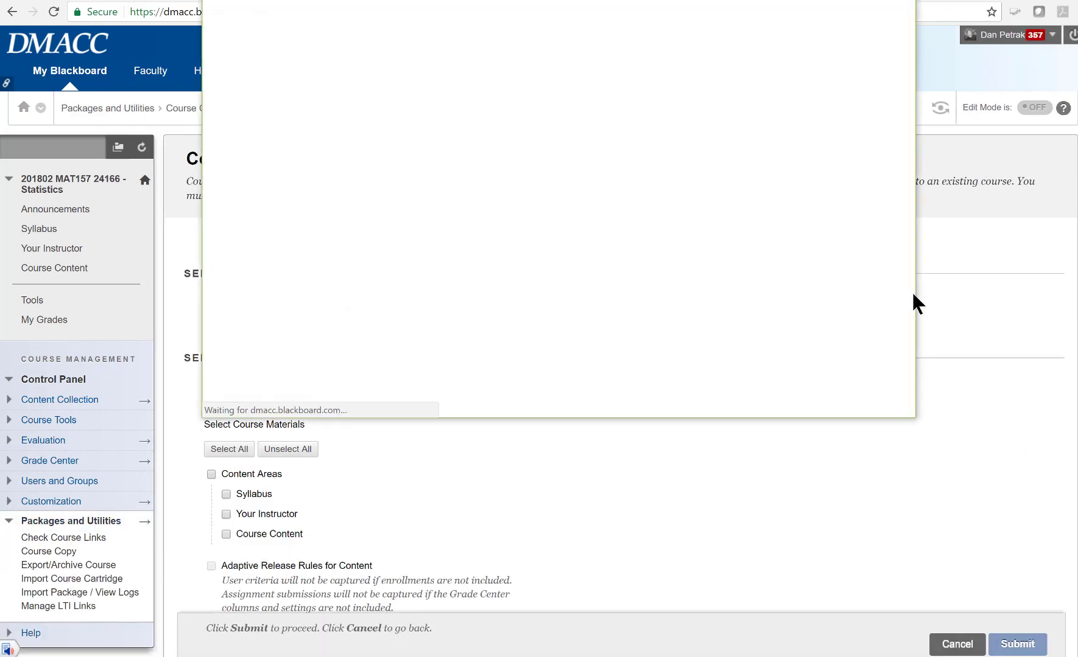
scroll(605, 290, "down", 6)
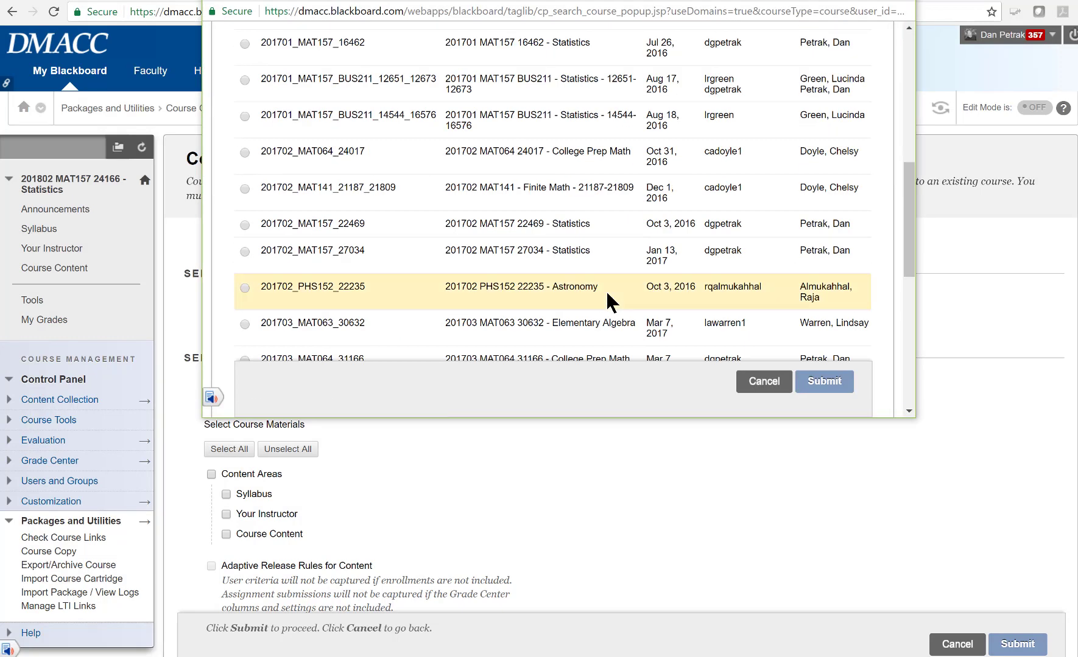
left_click(755, 382)
Mark Content Areas, Discussion Board, Grade Center Columns and Settings, and Tests, Surveys, and Pools as the course materials to copy
left_click(211, 474)
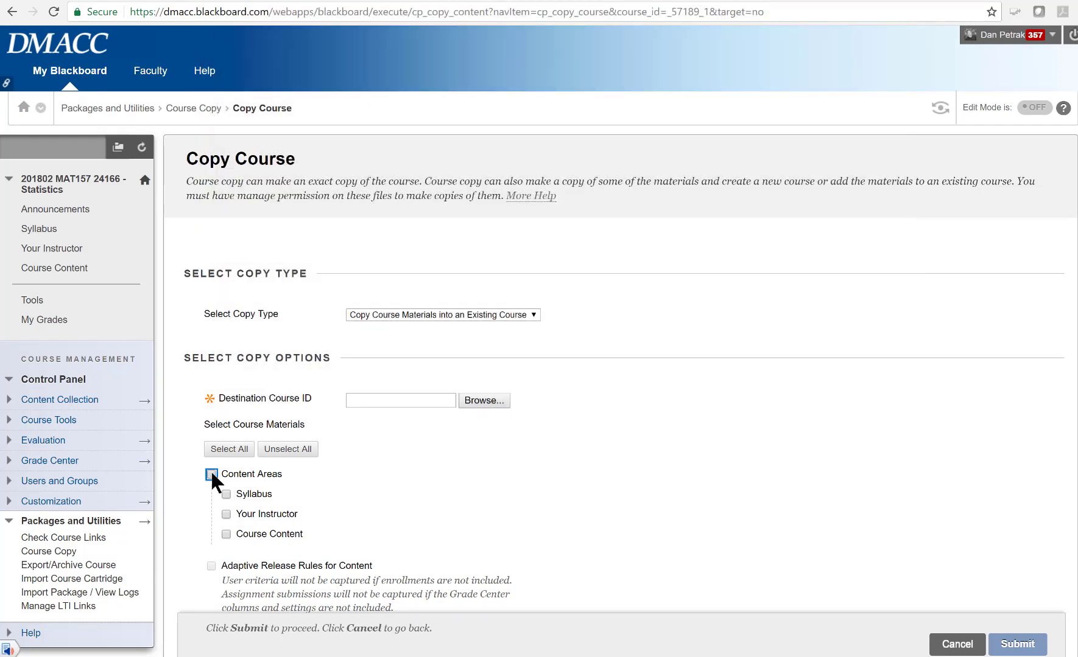
scroll(363, 476, "down", 2)
scroll(366, 481, "down", 4)
left_click(211, 364)
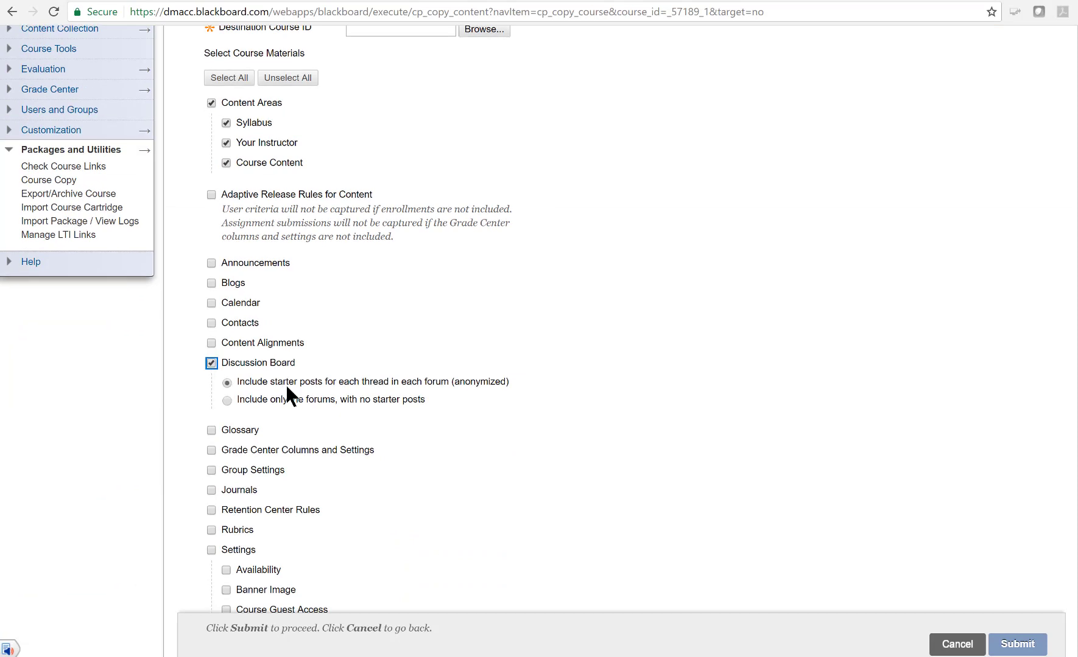
scroll(256, 384, "down", 1)
left_click(211, 376)
scroll(281, 417, "down", 2)
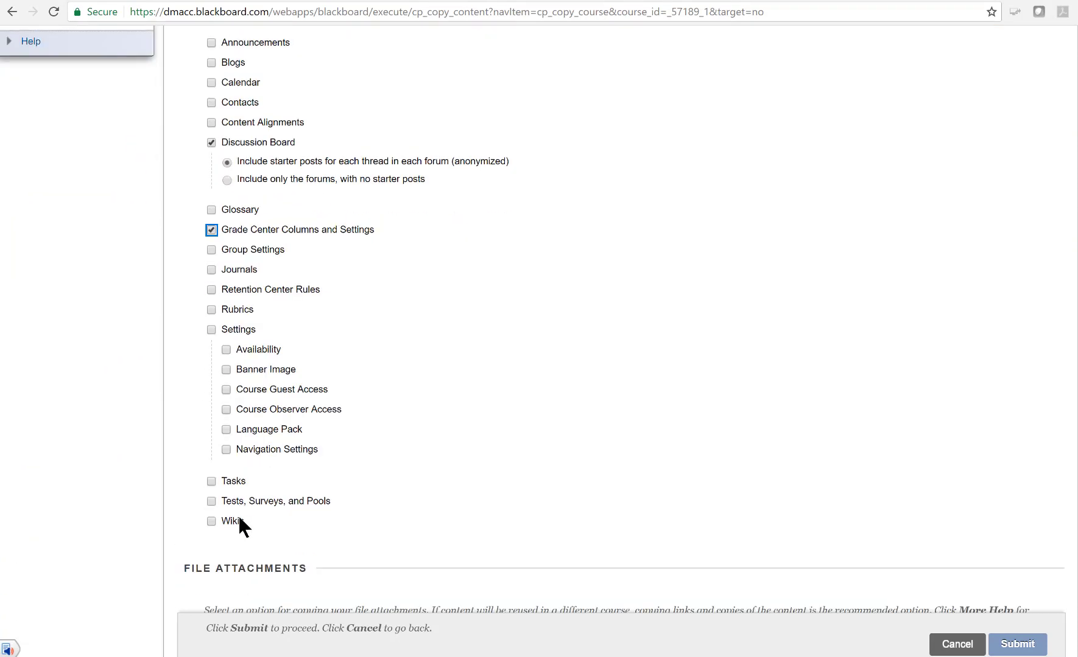
left_click(212, 501)
scroll(365, 451, "up", 1)
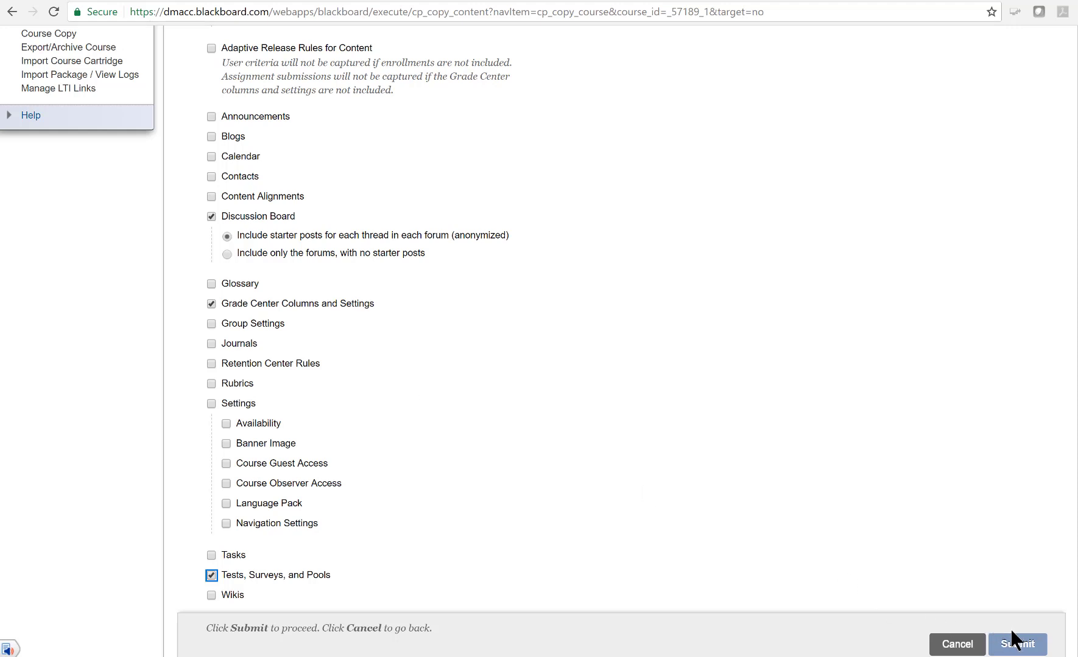
Leave the course copy unsubmitted and open the Column Organization page of this course's Full Grade Center
scroll(431, 511, "up", 6)
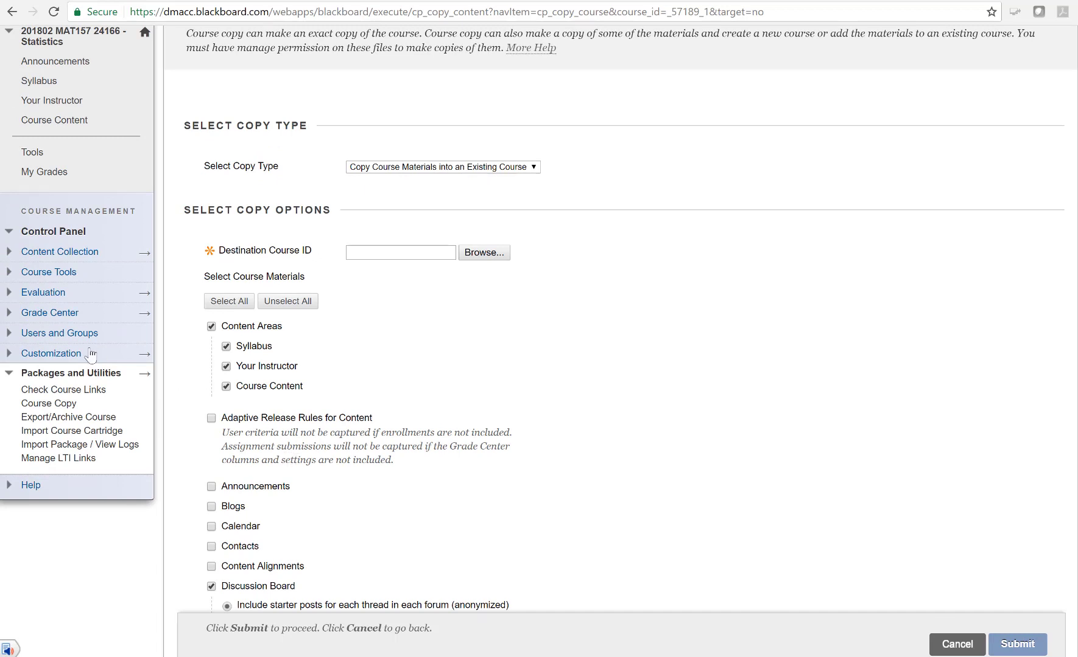
left_click(60, 312)
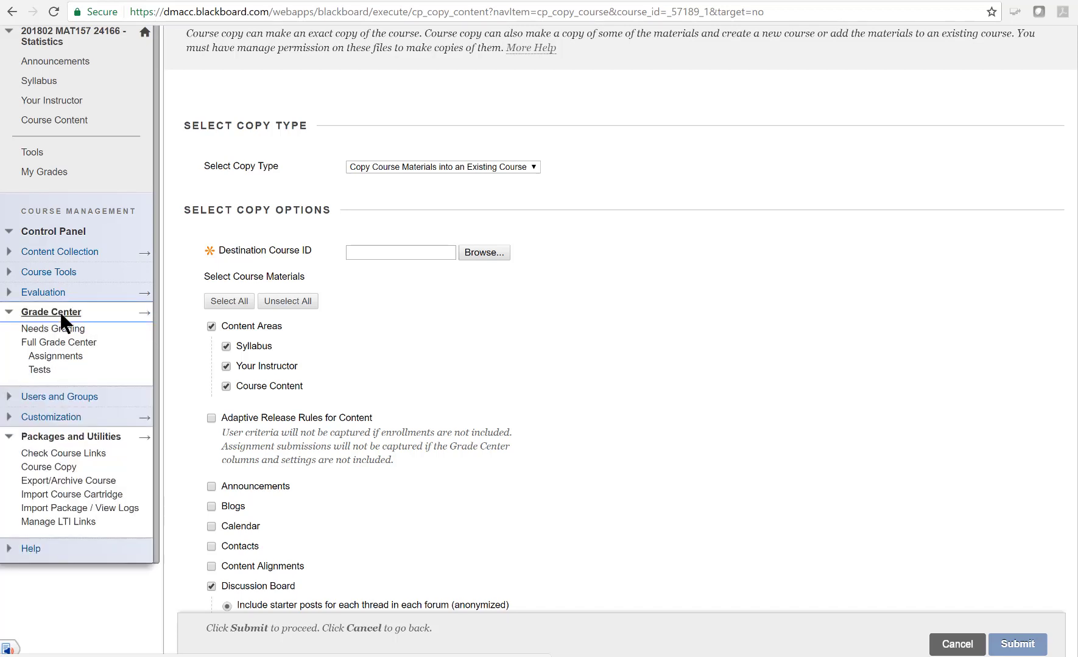
left_click(66, 345)
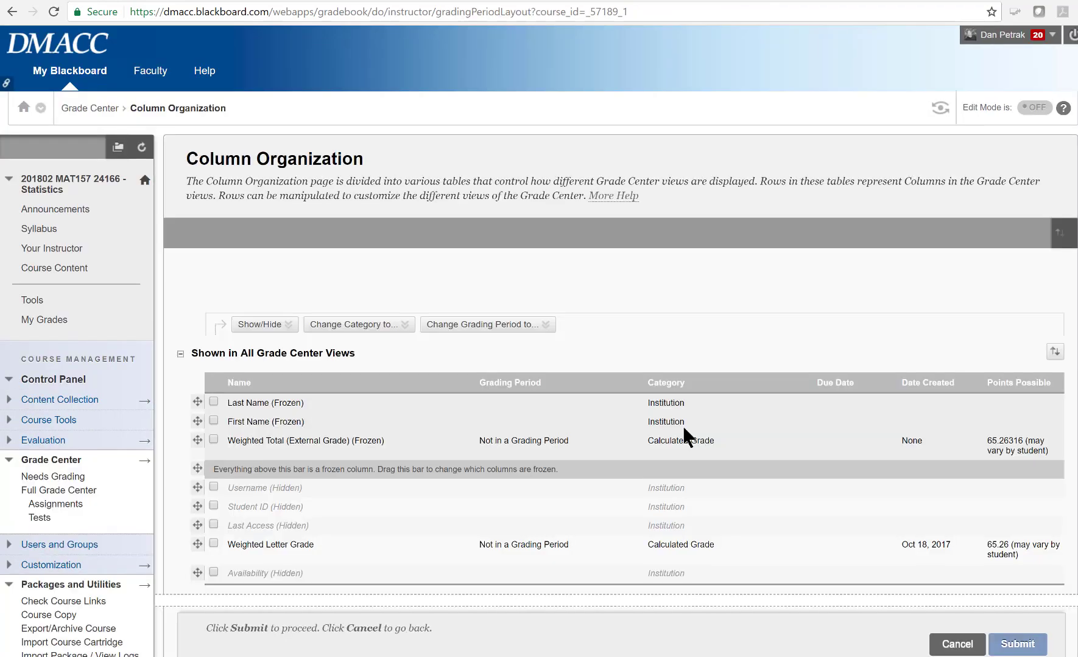
Examine the order, categories and due dates of all grade columns in the 201802 MAT157 24166 course
scroll(683, 428, "down", 10)
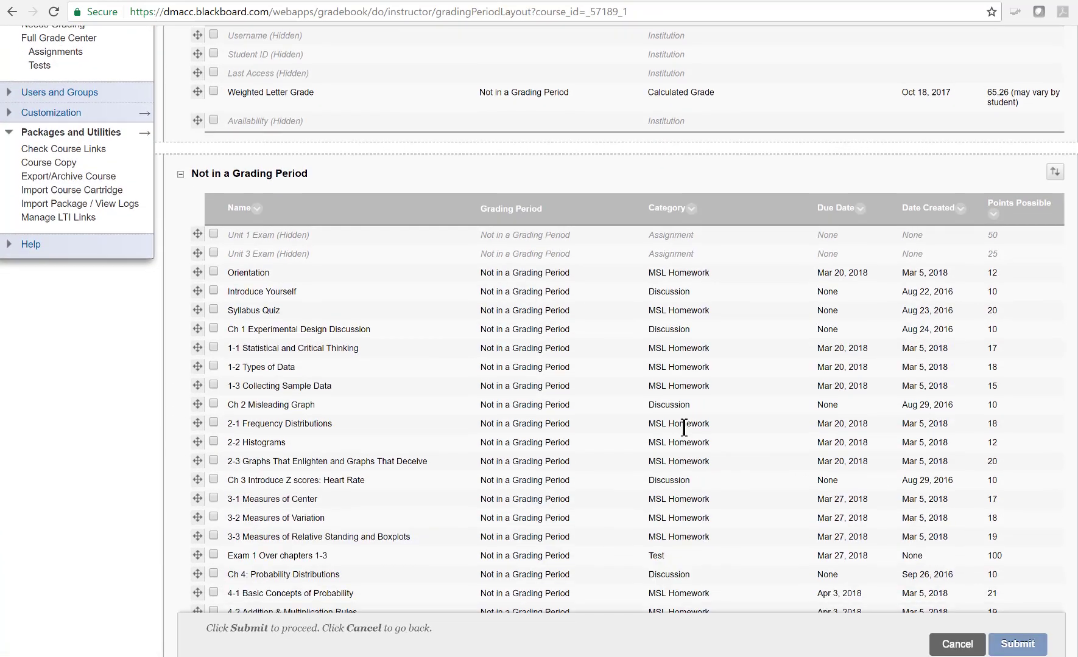
scroll(683, 428, "down", 6)
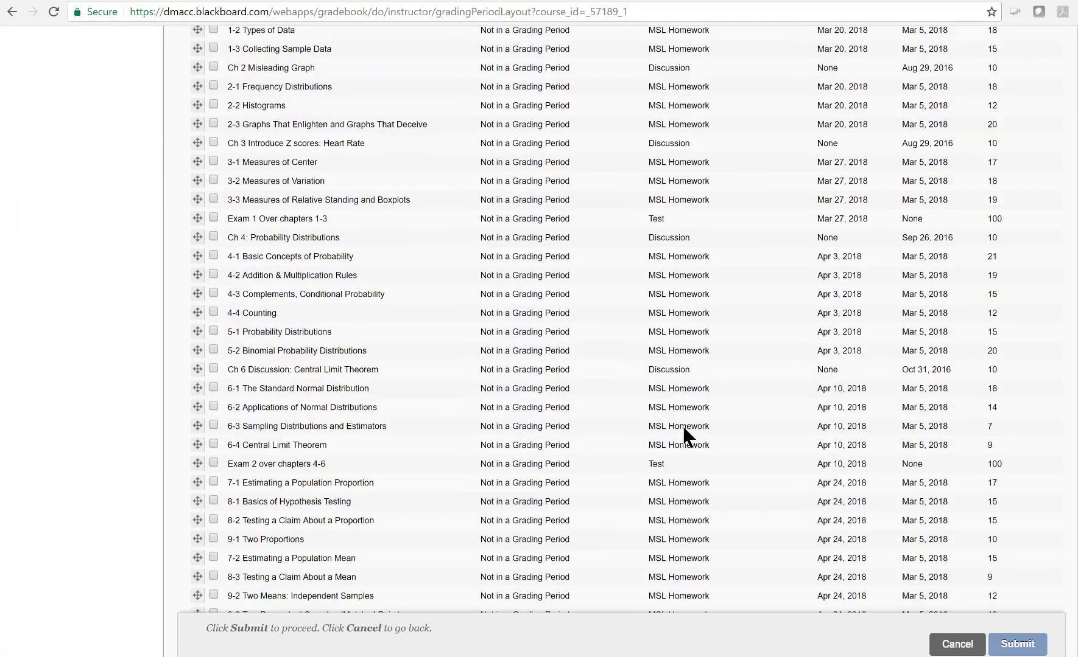
scroll(683, 428, "down", 3)
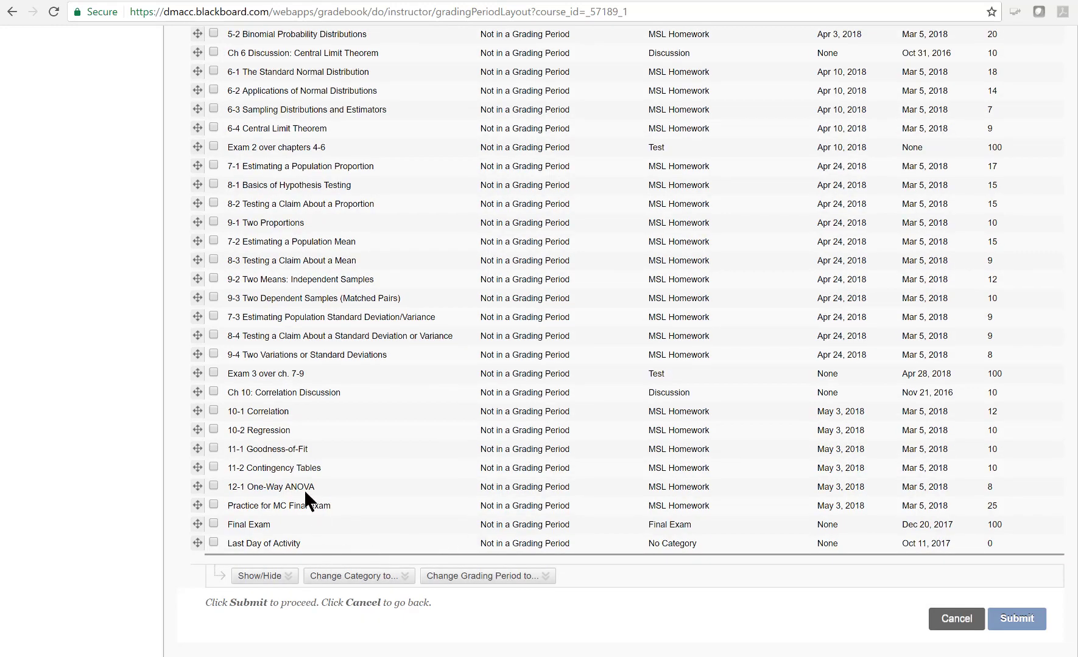
scroll(342, 487, "up", 9)
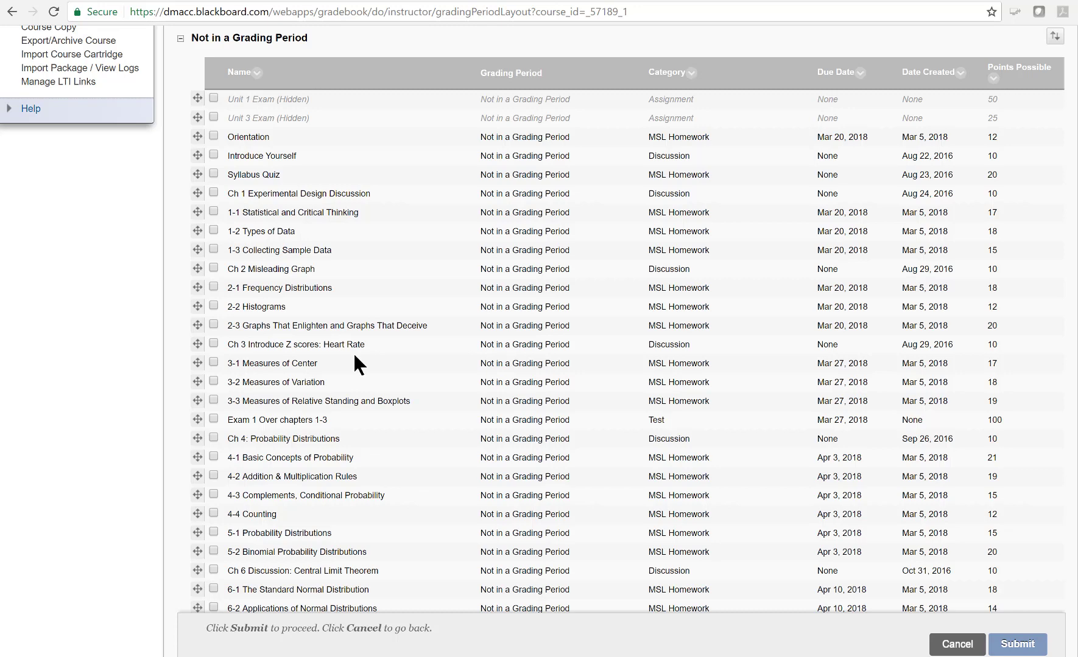
scroll(630, 396, "down", 1)
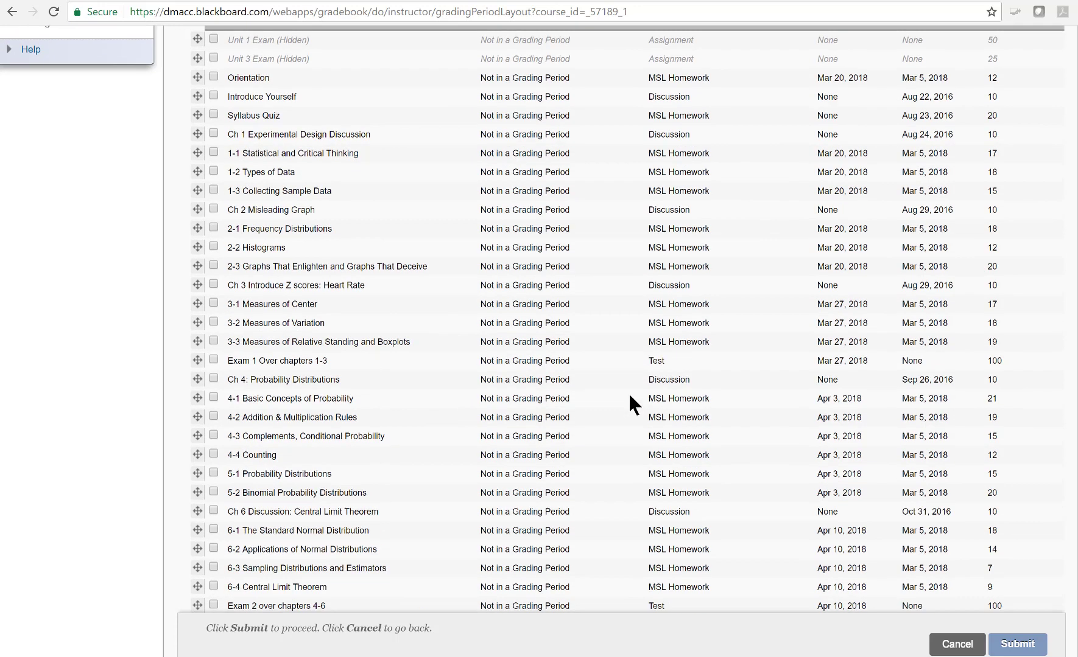
scroll(629, 402, "down", 4)
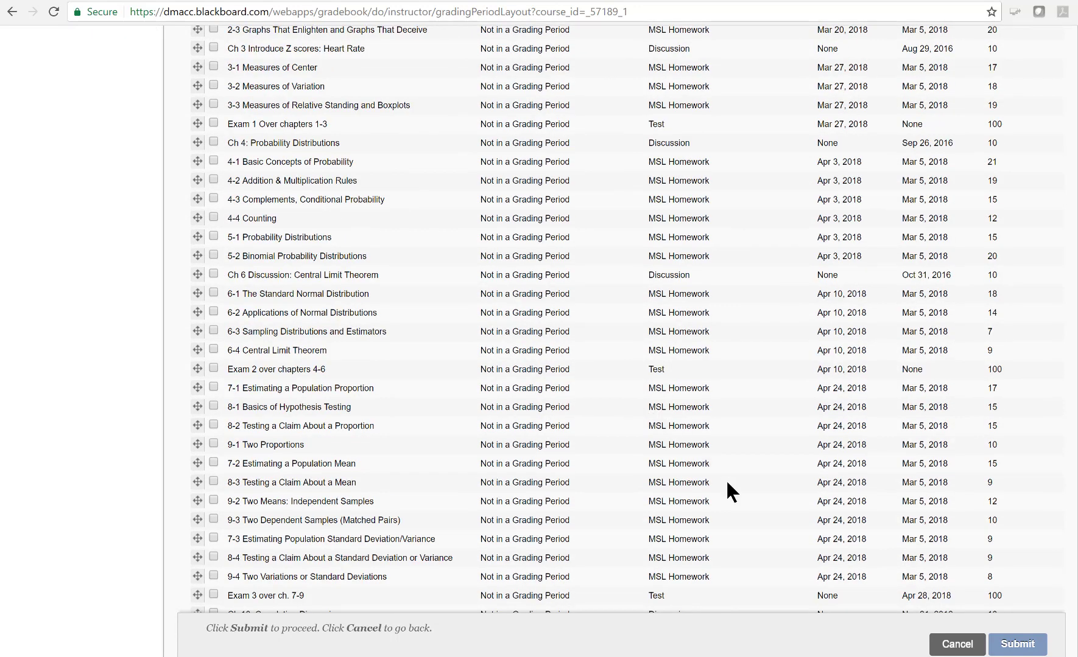
scroll(717, 475, "up", 15)
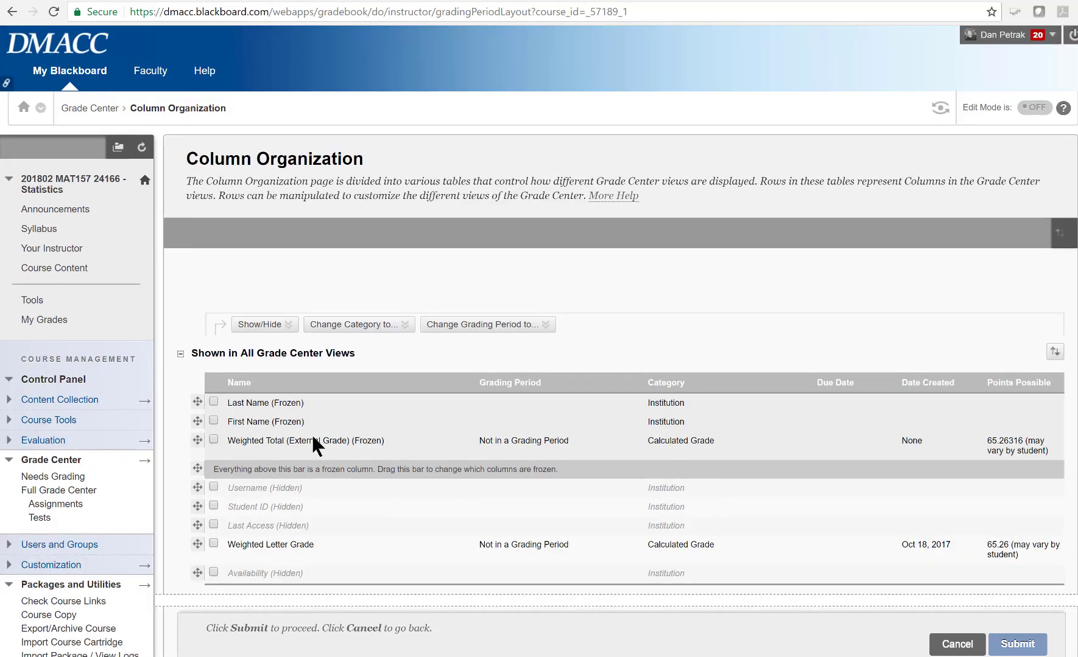
Open the Full Grade Center's Column Organization page in the 201803 MAT157 31364 - Statistics course
left_click(64, 76)
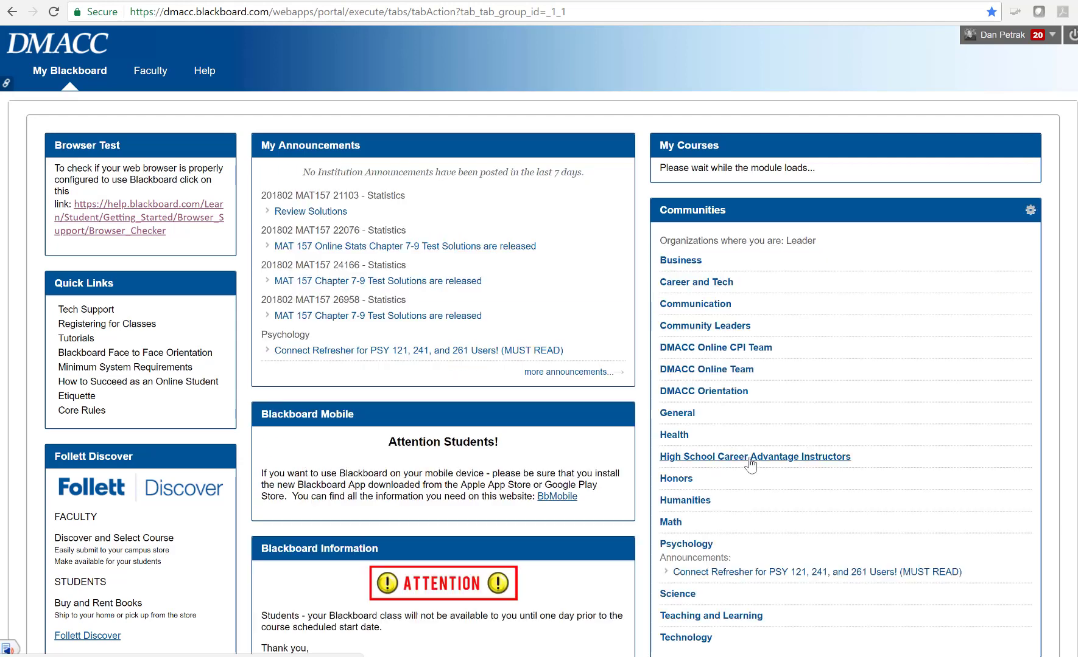
scroll(798, 500, "down", 2)
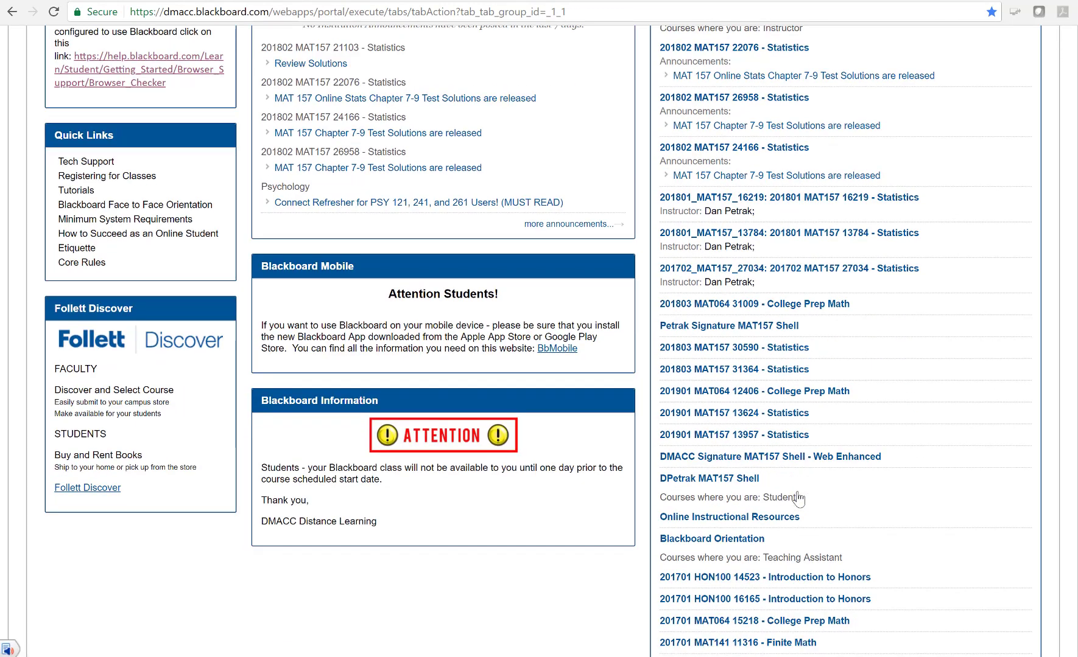
left_click(762, 370)
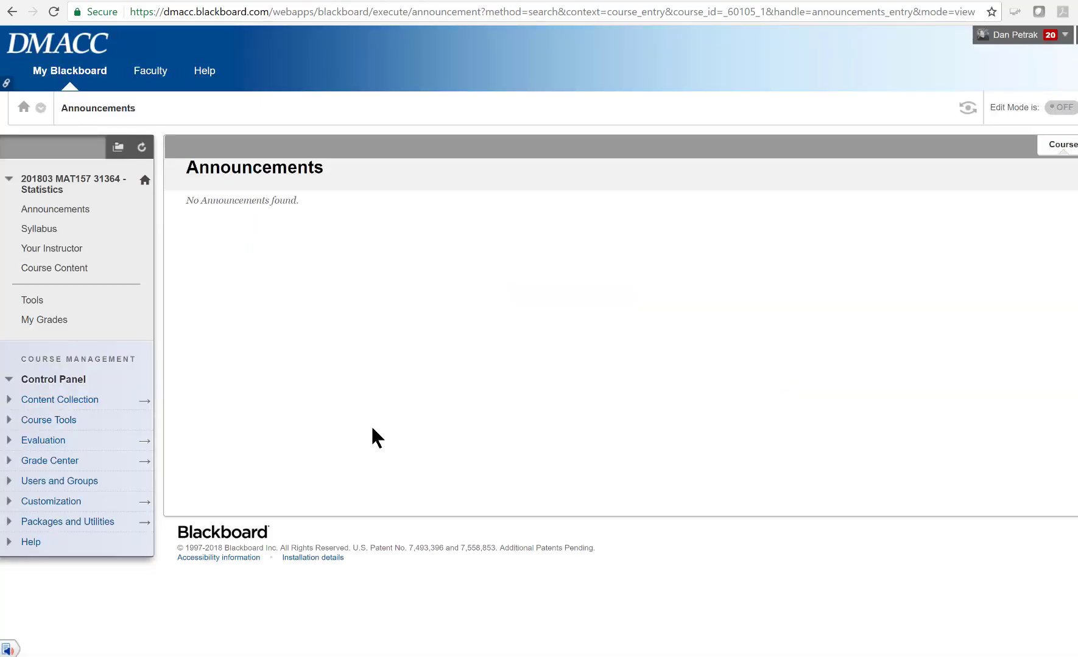
left_click(49, 460)
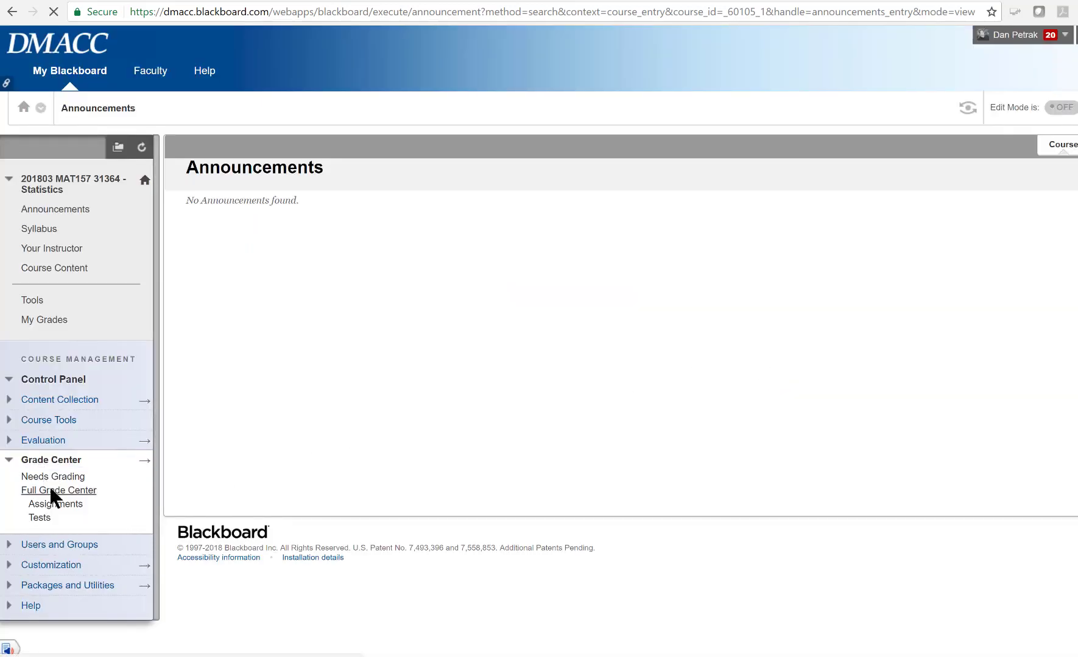
left_click(43, 491)
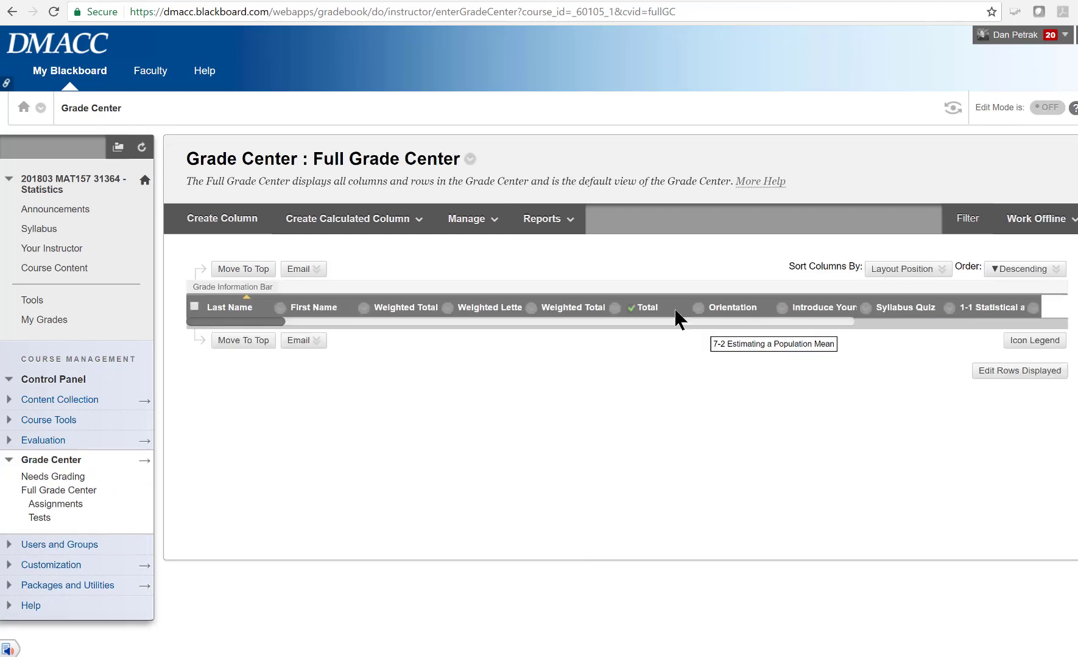
left_click(467, 219)
left_click(485, 337)
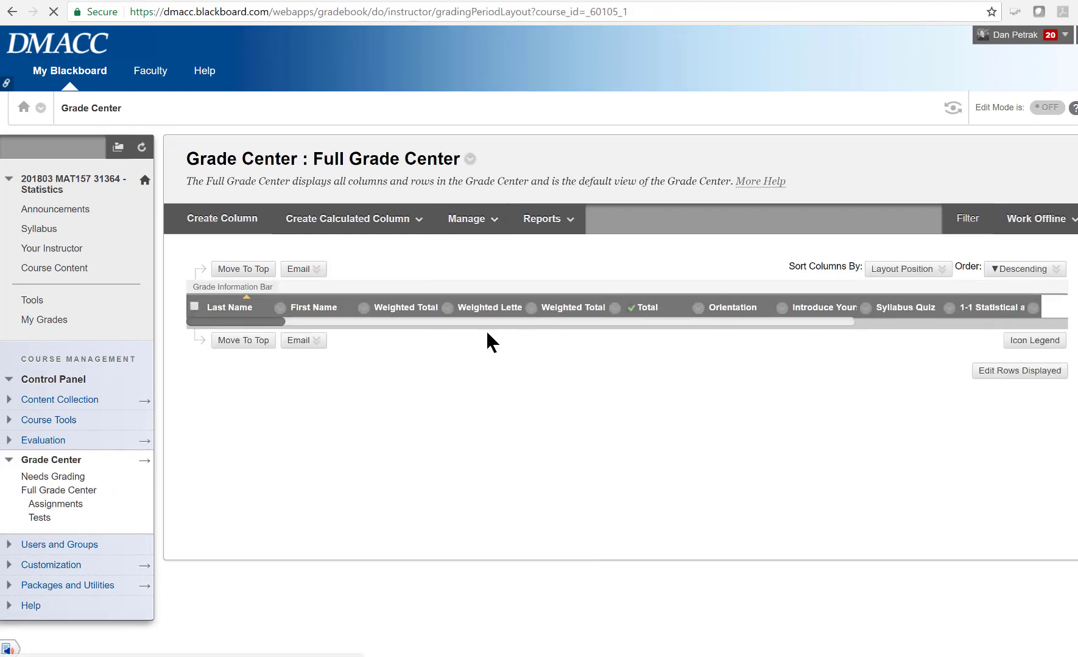
Review how the homework, discussion and exam columns are ordered in the 201803 MAT157 31364 course
scroll(642, 479, "down", 12)
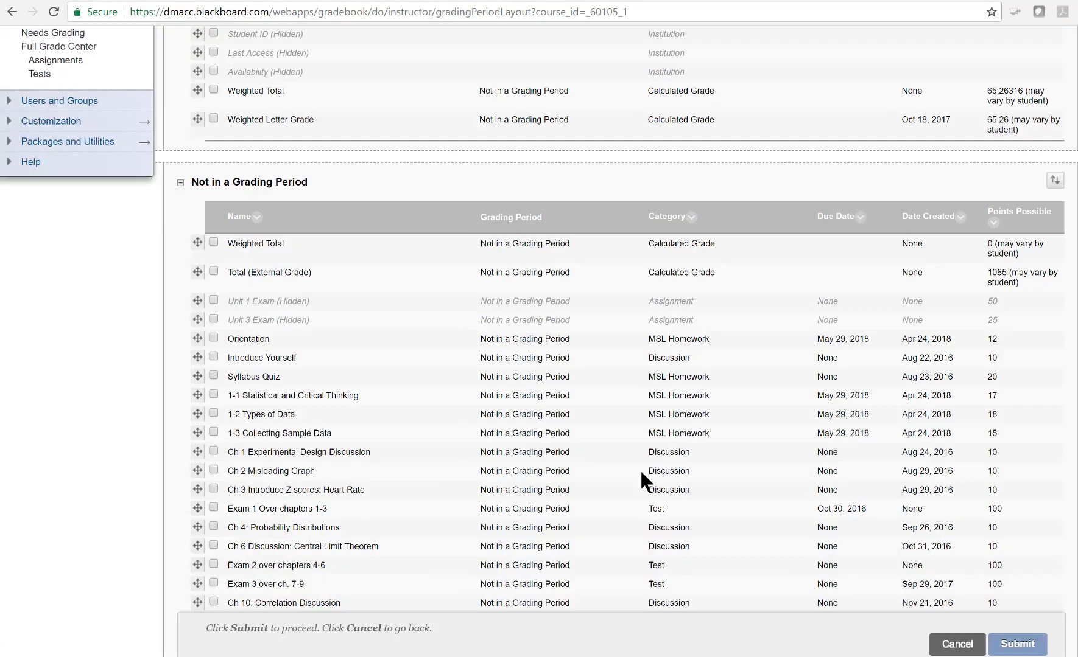
scroll(641, 473, "down", 6)
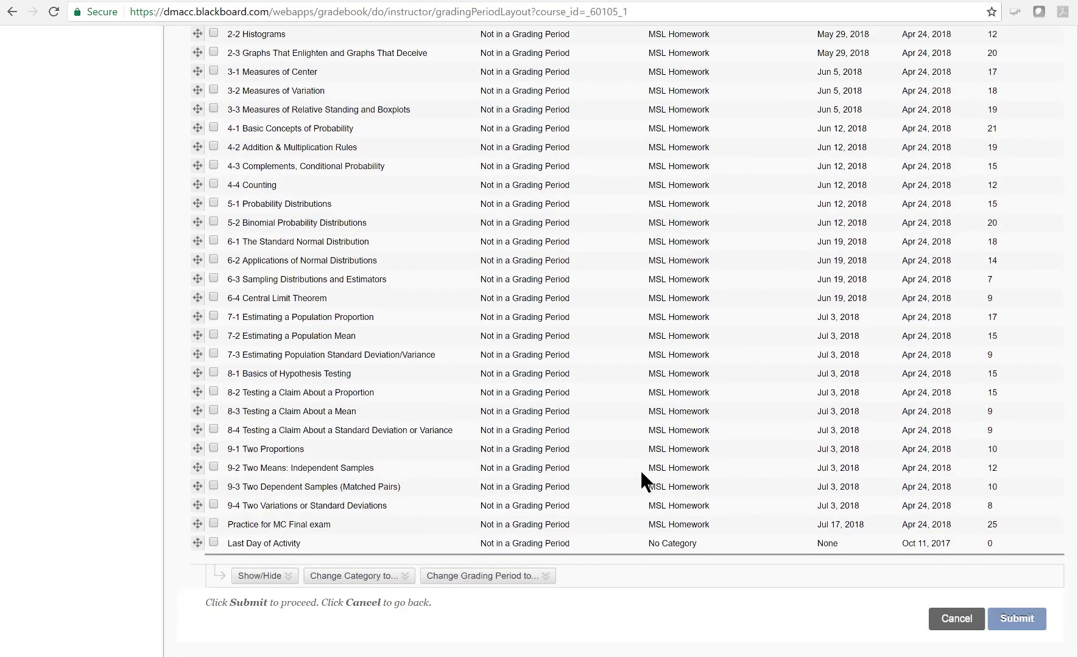
scroll(641, 474, "up", 5)
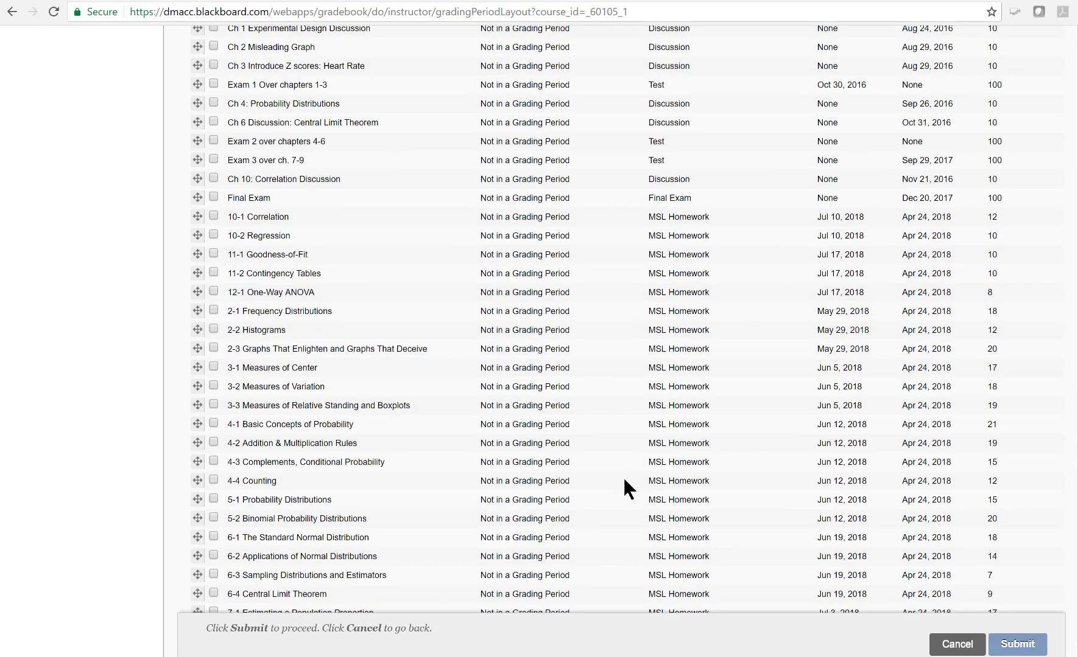
scroll(624, 477, "up", 10)
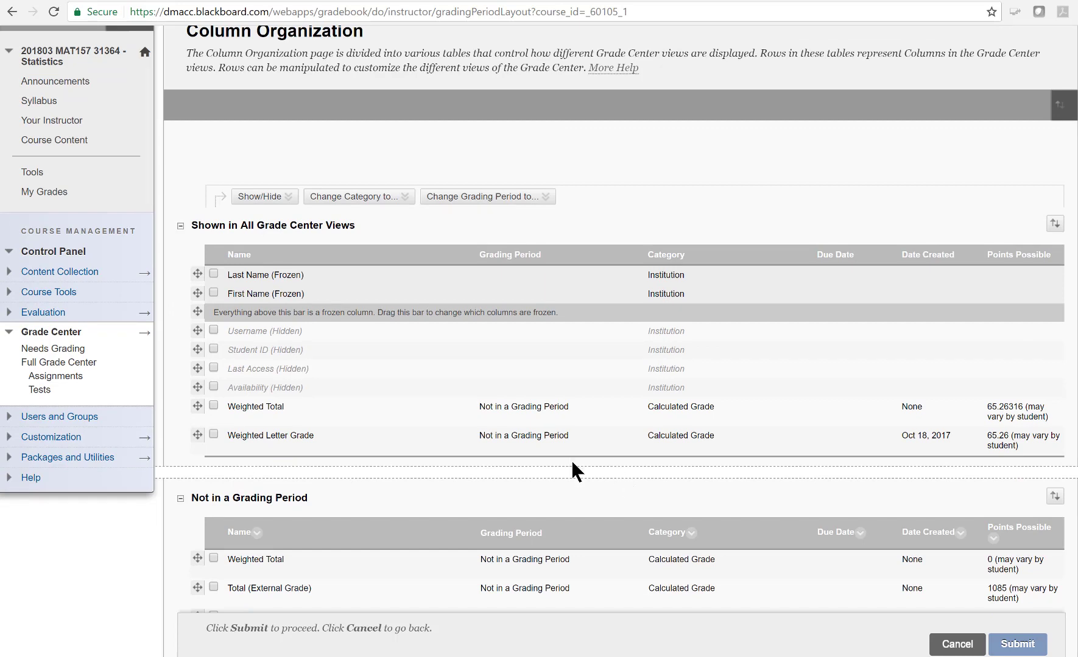
scroll(522, 438, "down", 9)
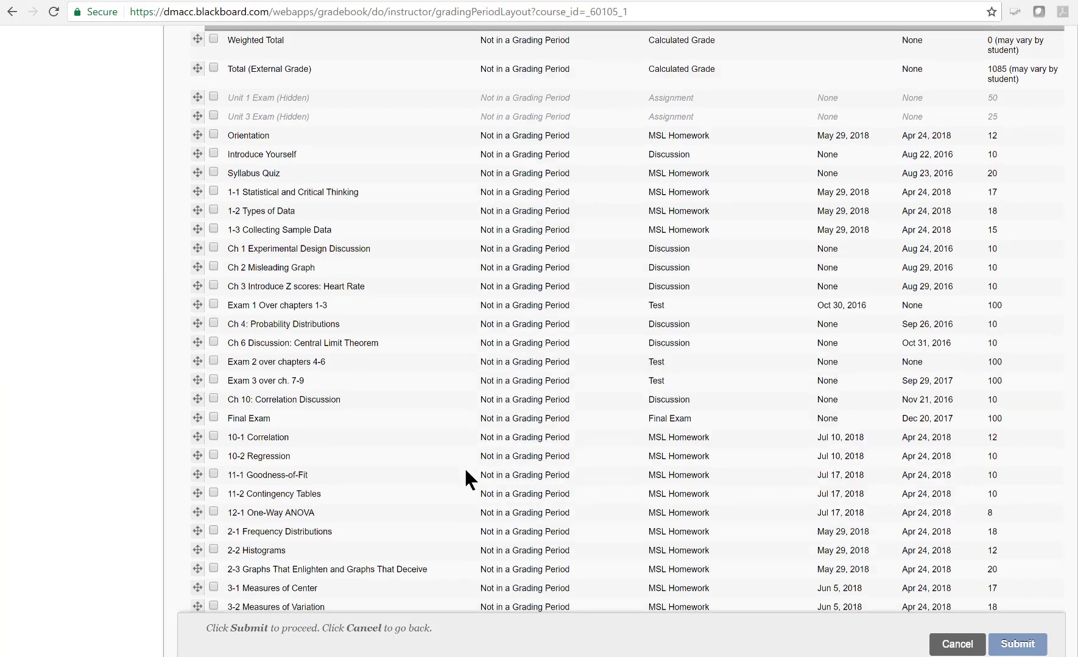
scroll(263, 453, "down", 1)
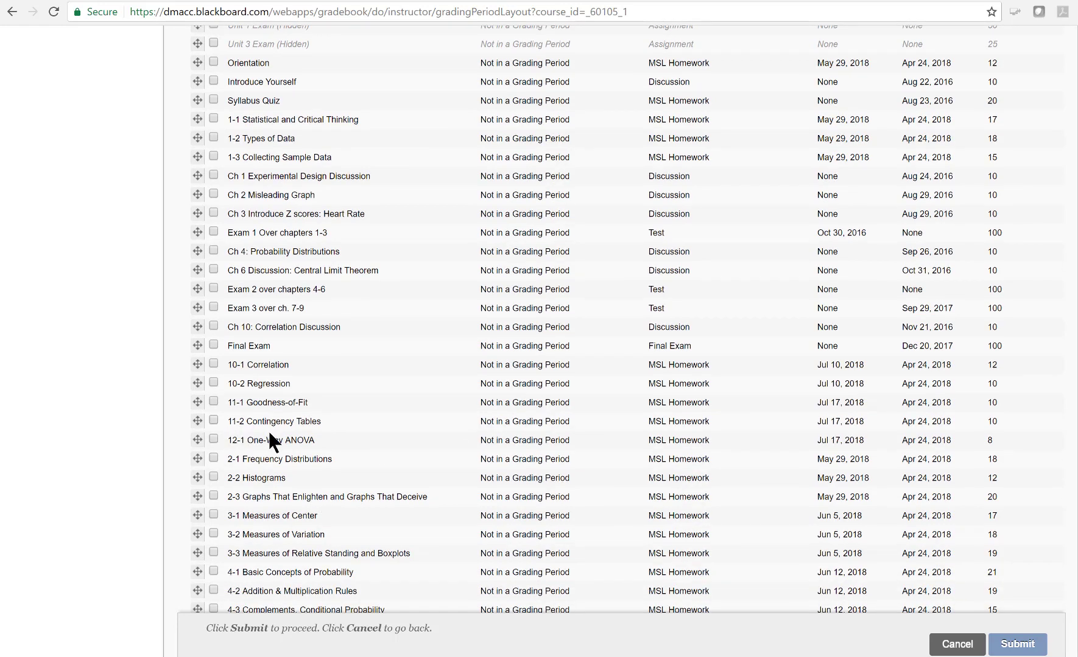
scroll(369, 452, "up", 10)
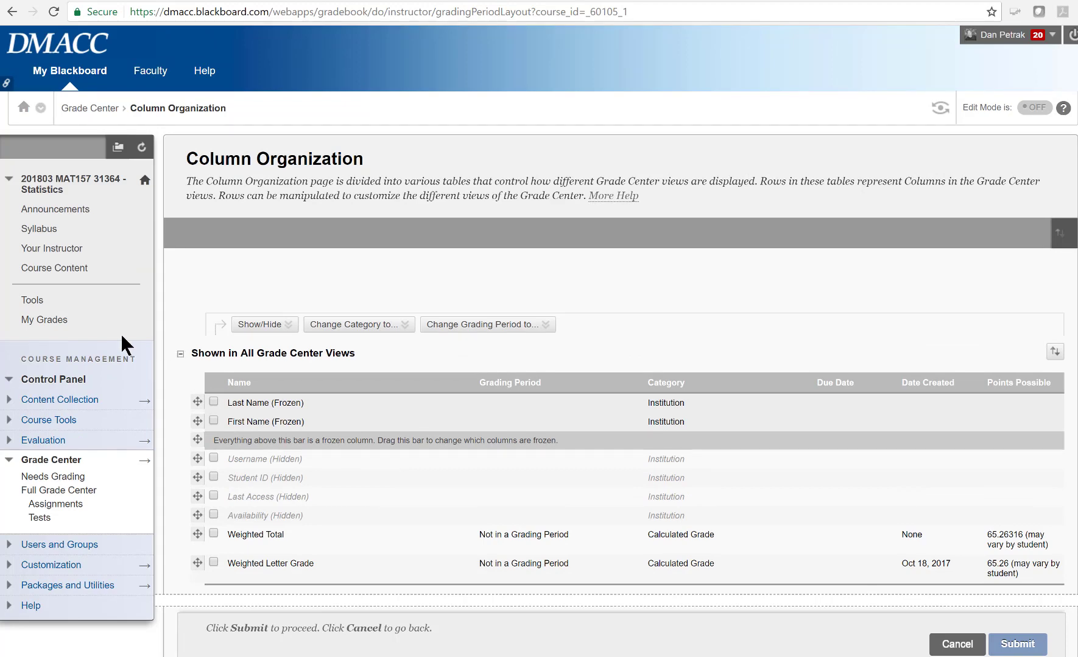
Open the MyStatLab Gradebook from the course's Pearson's MyLab & Mastering tools
left_click(34, 303)
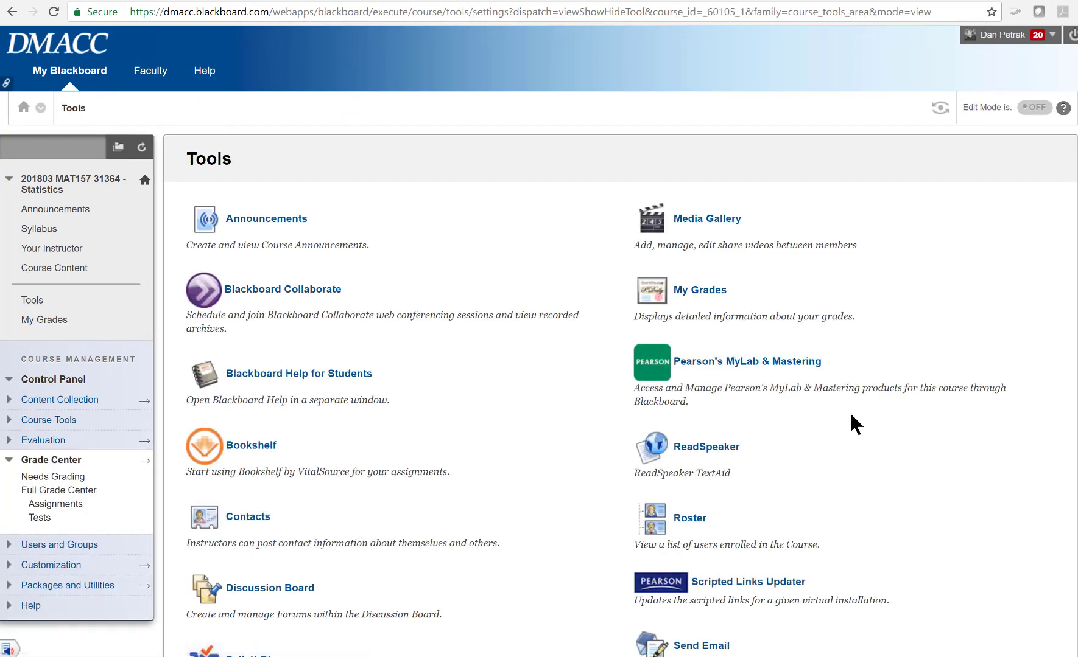
left_click(804, 366)
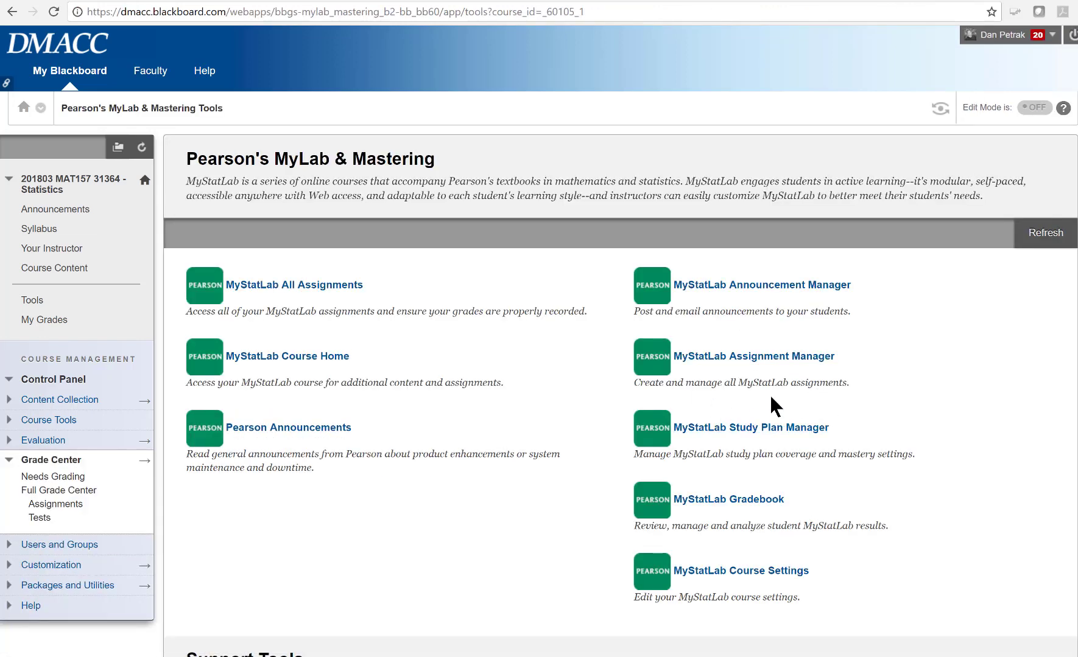
left_click(741, 503)
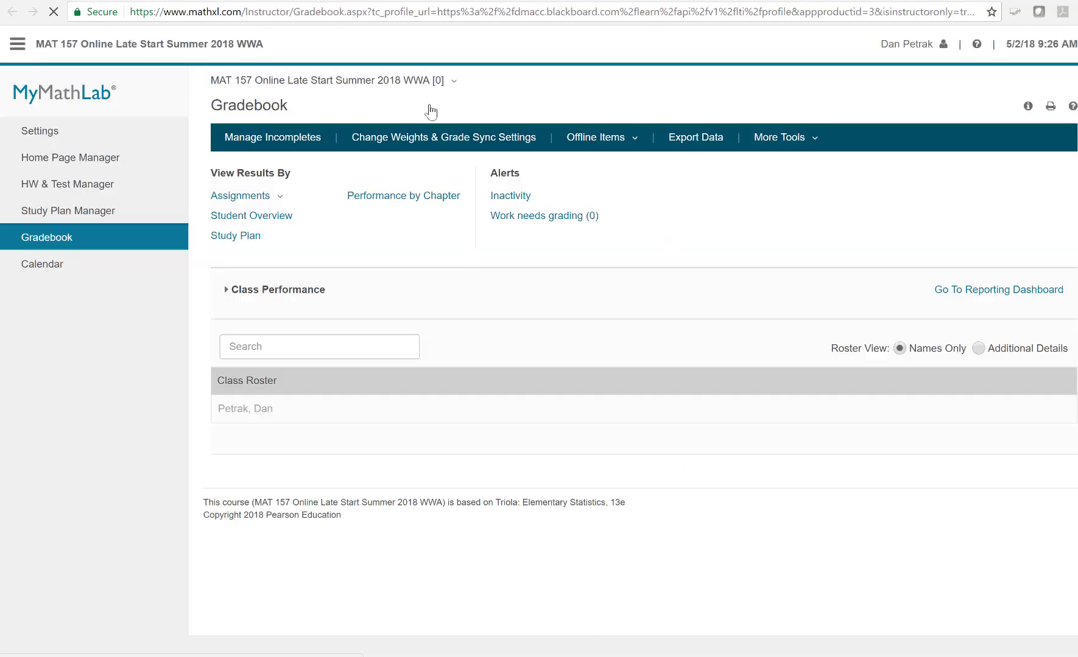
Open Change Weights & Grade Sync Settings and examine the sync options, assignment weights and assignments sent to Blackboard
left_click(443, 149)
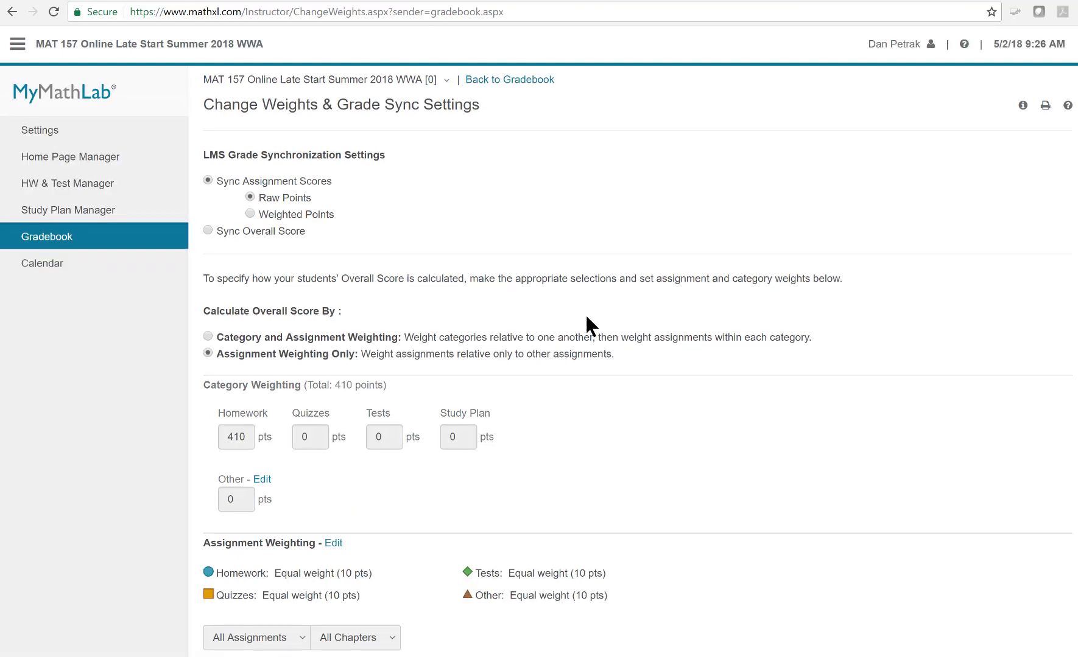
scroll(585, 313, "down", 5)
scroll(614, 341, "down", 3)
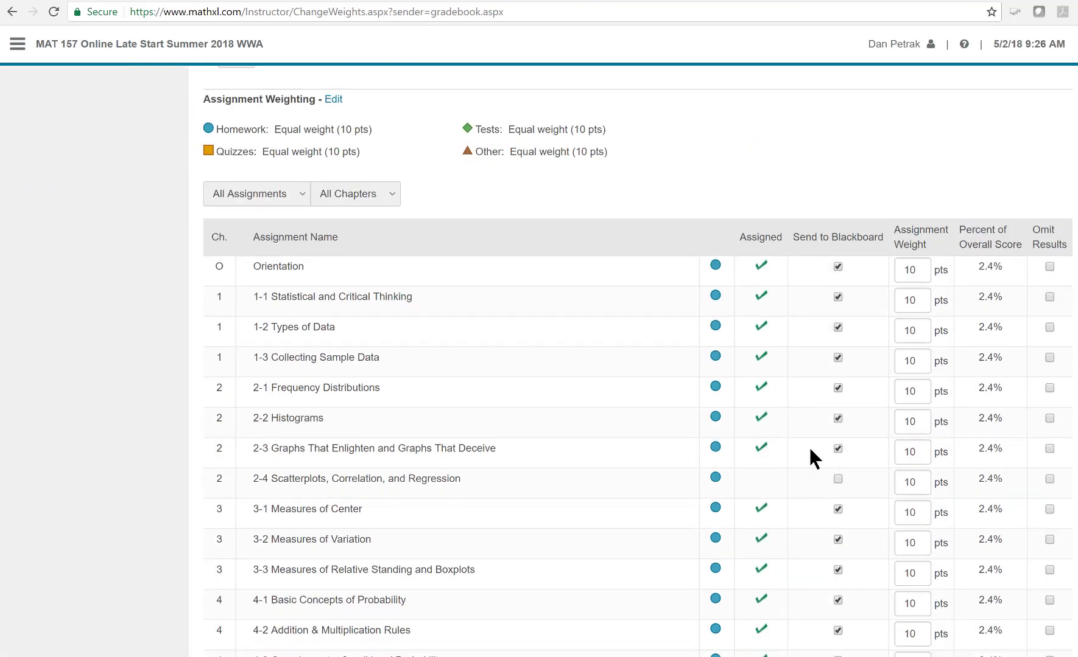
scroll(838, 504, "down", 3)
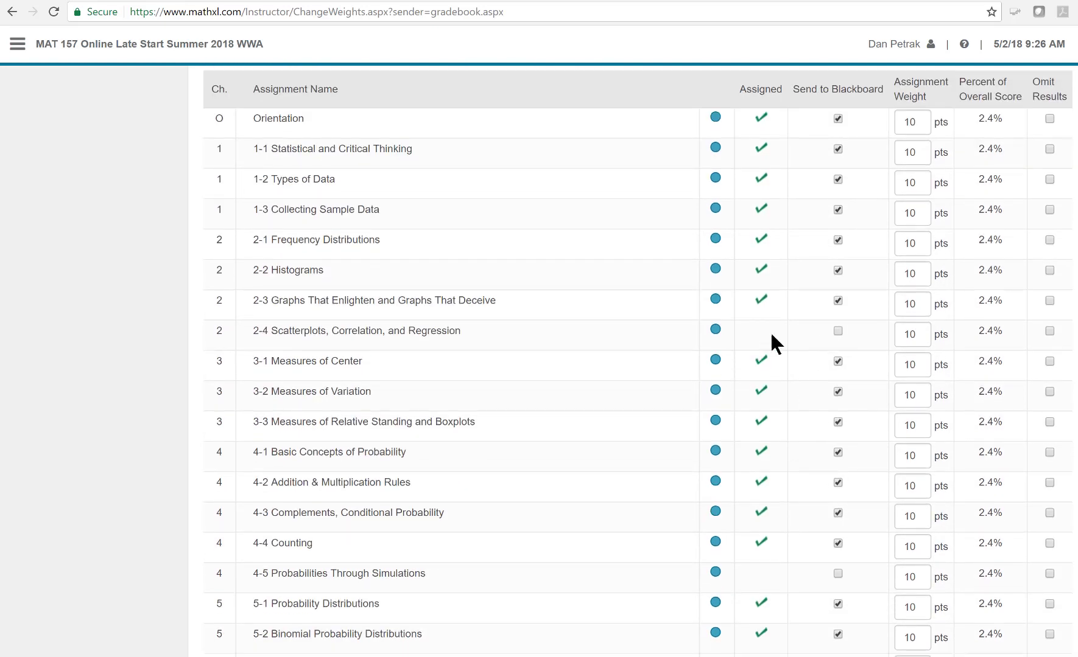
scroll(829, 476, "down", 16)
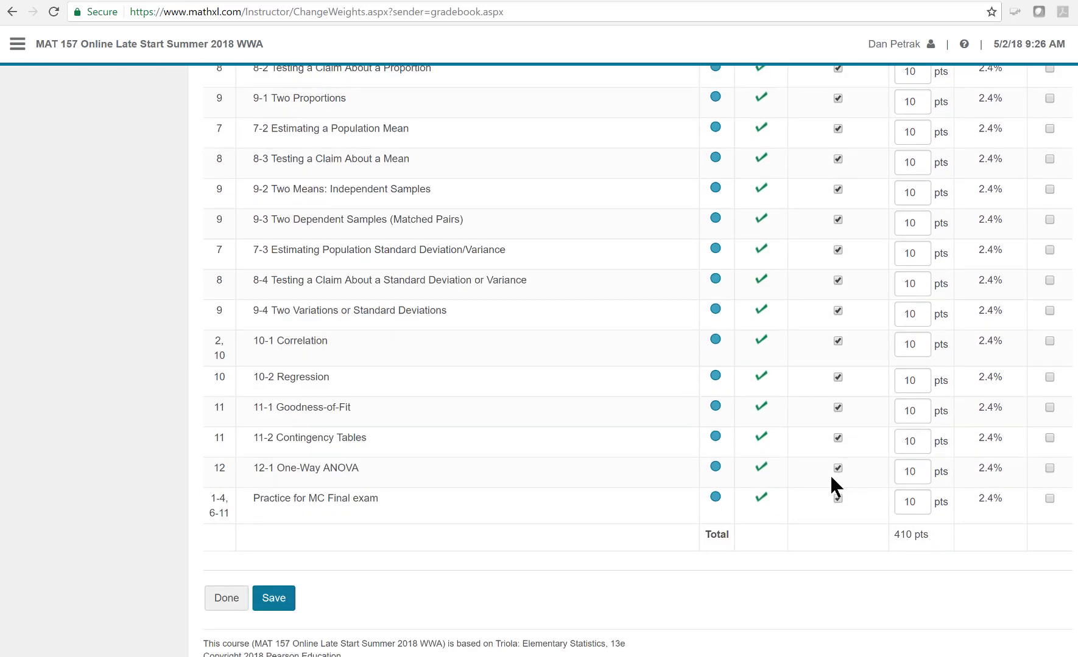
scroll(829, 476, "up", 10)
scroll(830, 476, "up", 15)
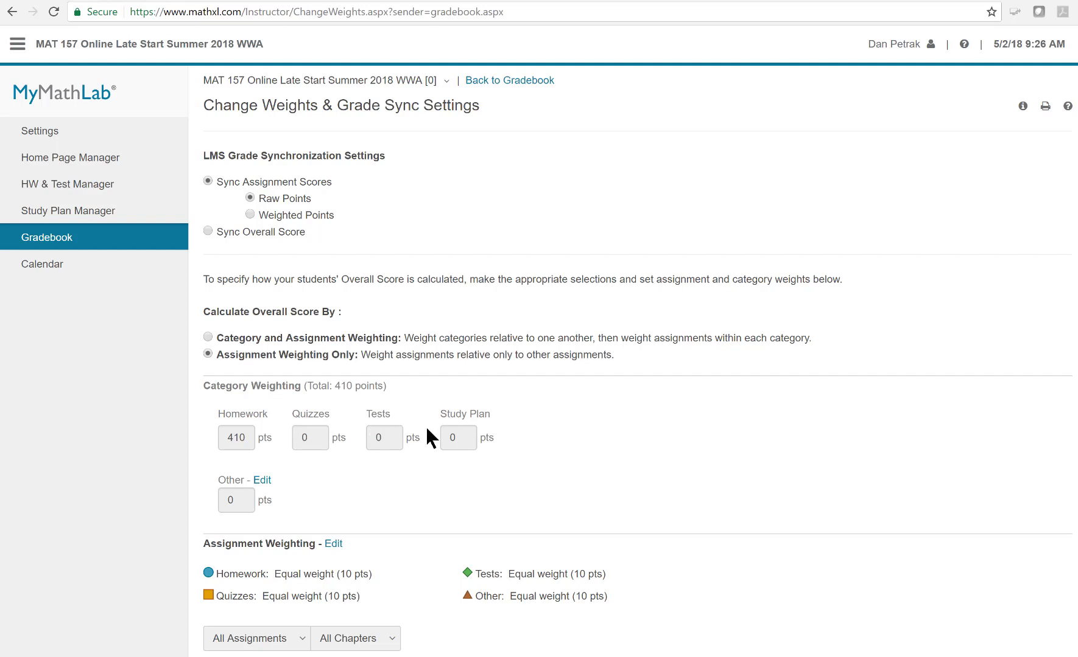
scroll(554, 414, "down", 6)
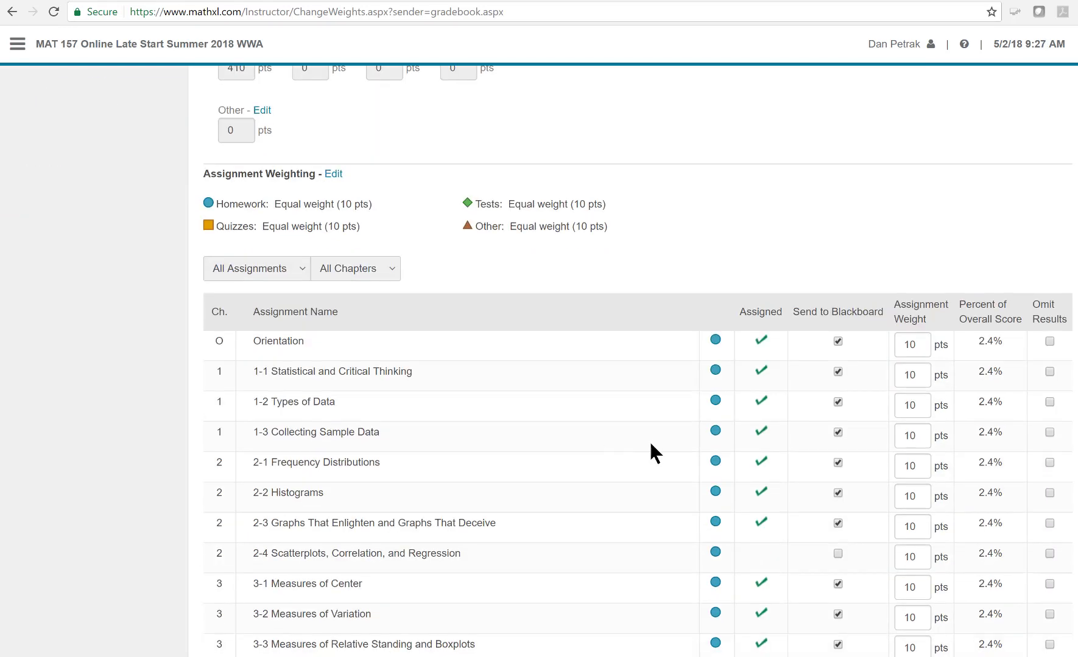
scroll(505, 445, "up", 6)
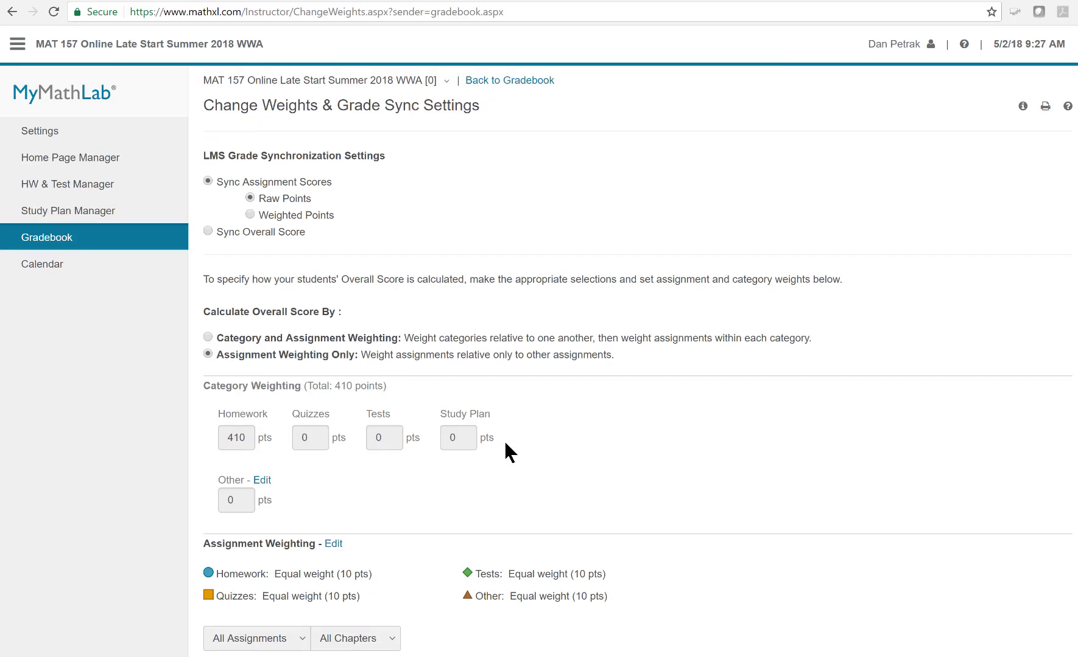
Return to the 201803 MAT157 31364 Full Grade Center in Blackboard and open the Pearson MyLab & Mastering Grade Synchronization Settings
left_click(51, 1)
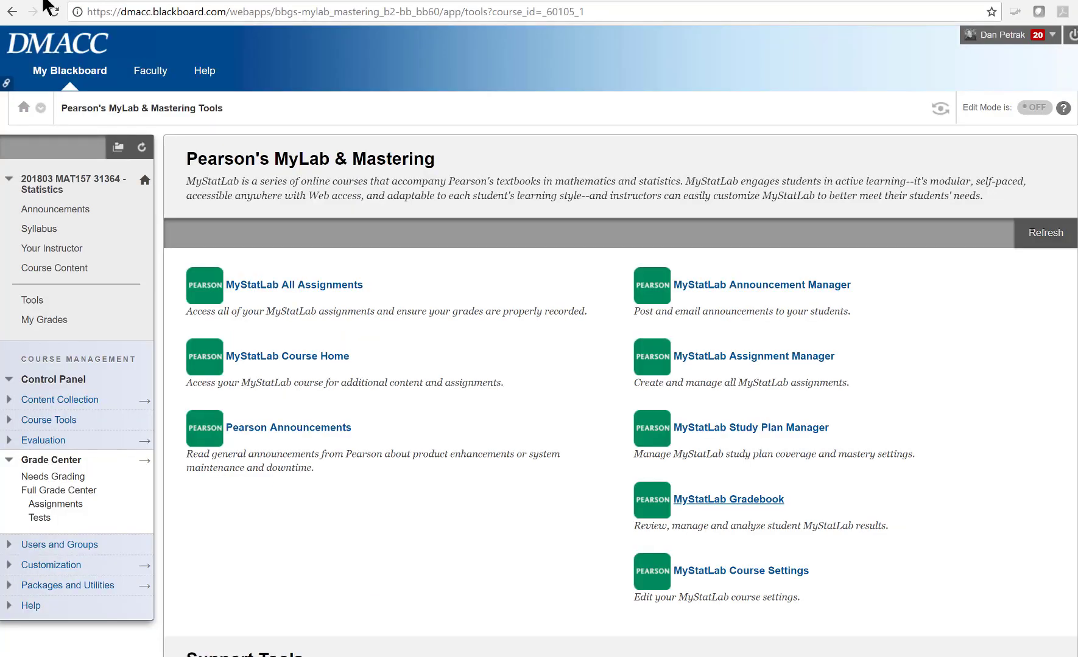
left_click(89, 490)
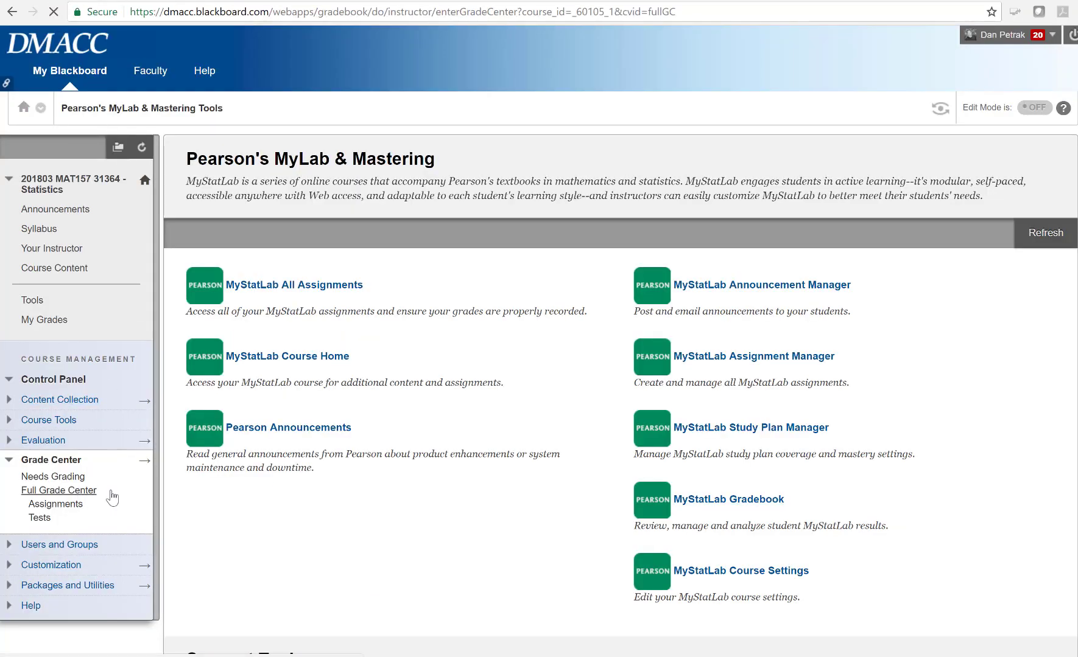
left_click(476, 223)
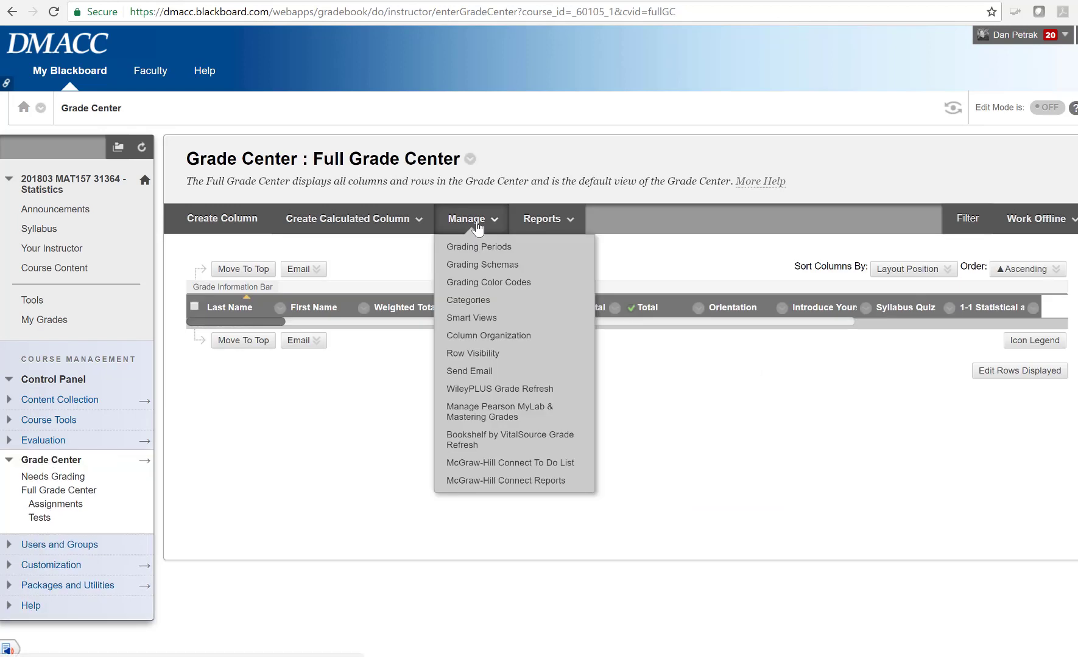
left_click(499, 412)
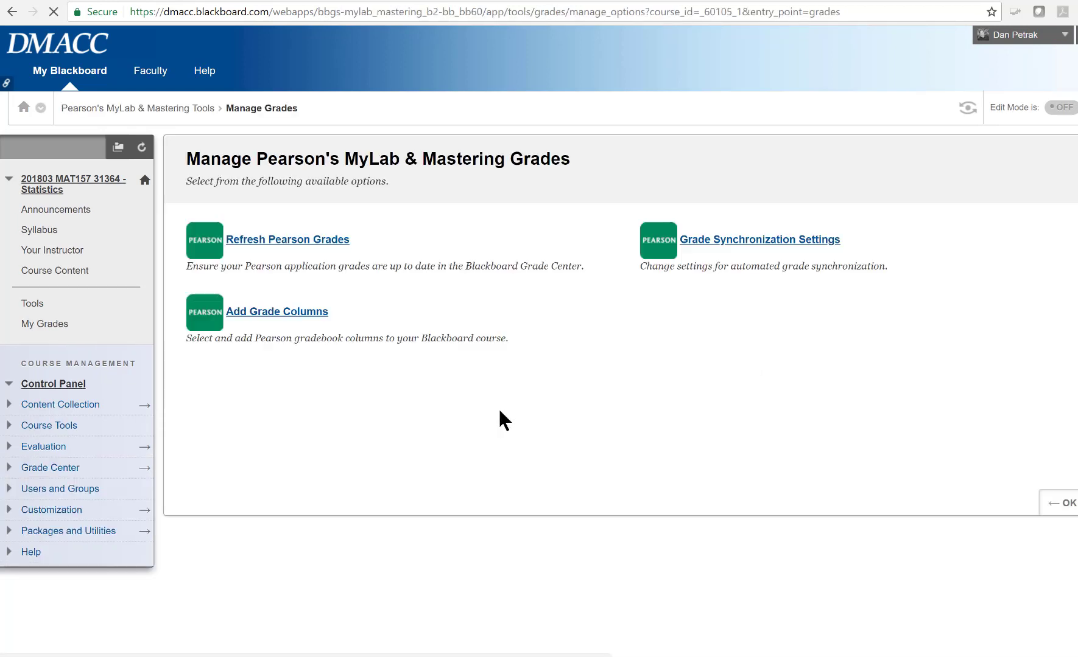
left_click(767, 242)
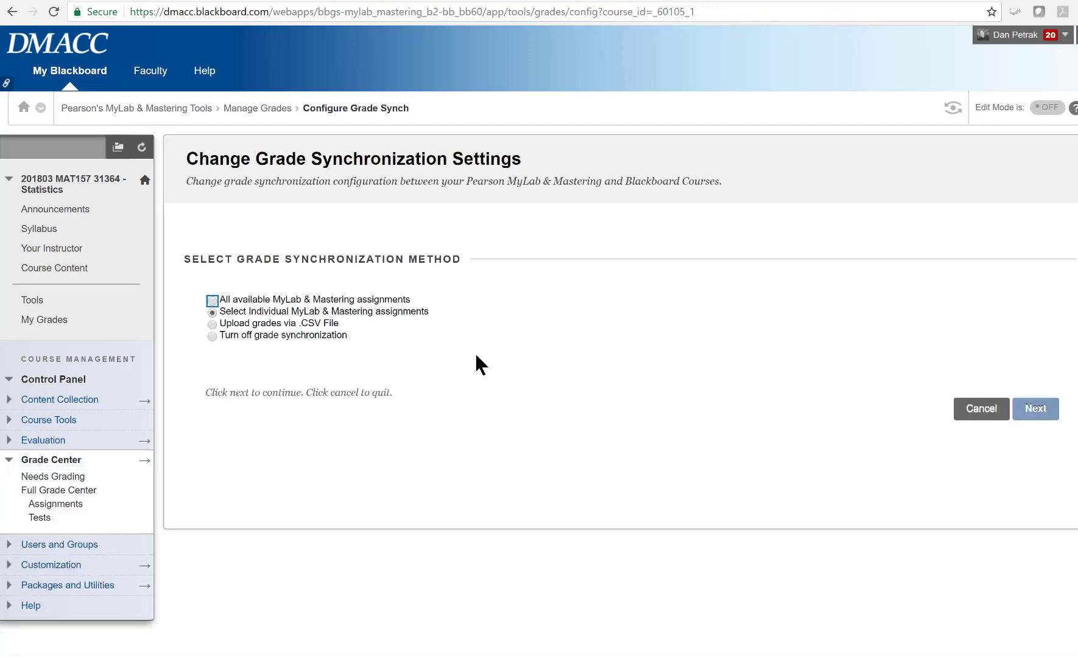
Review the items, points and due dates listed for refreshing Pearson grades, and leave the page without submitting
left_click(1028, 410)
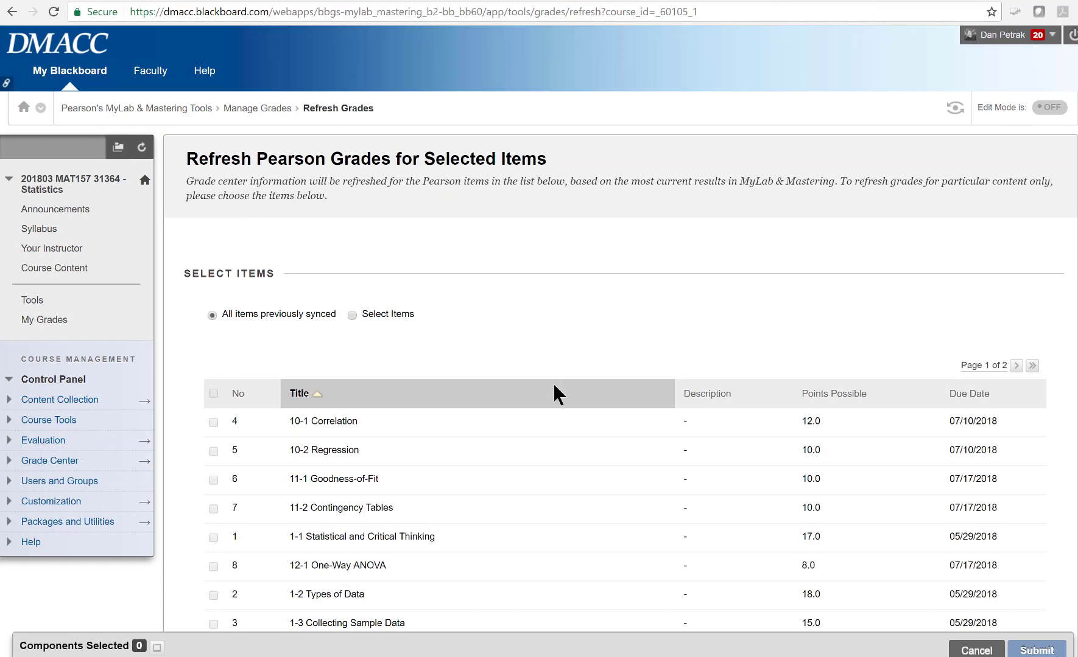
scroll(554, 383, "down", 7)
scroll(554, 386, "down", 5)
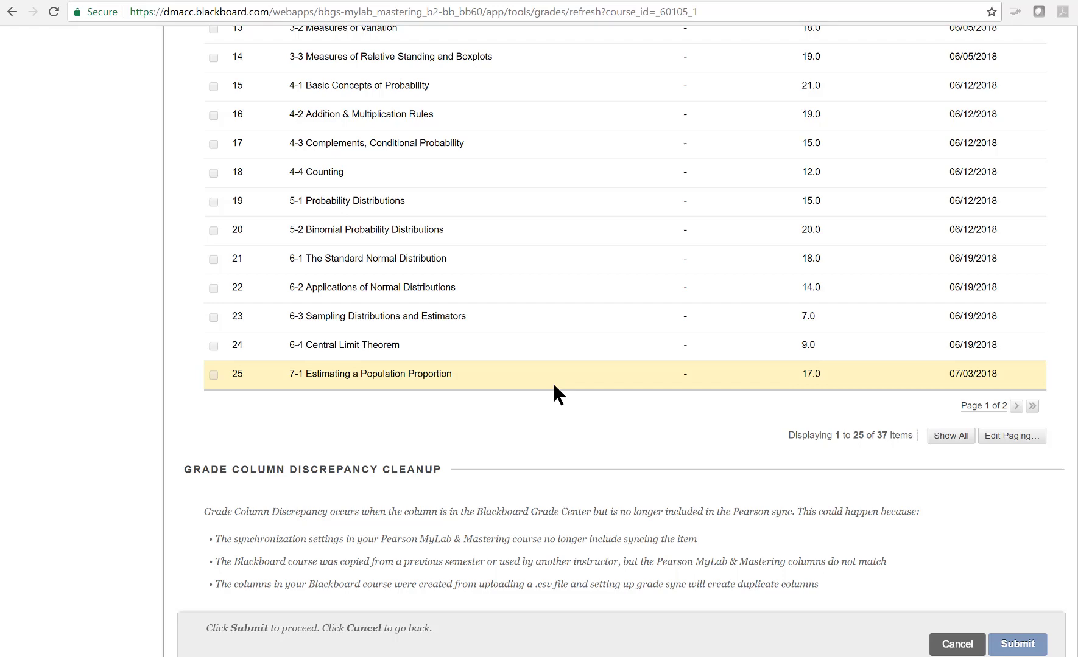
scroll(552, 381, "up", 6)
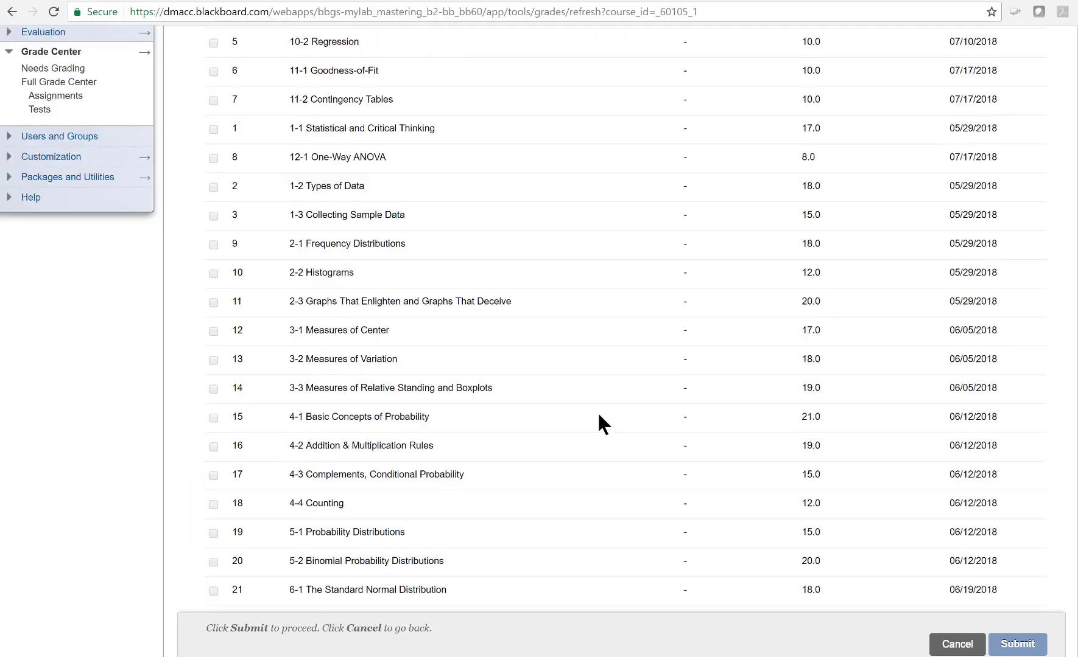
left_click(956, 648)
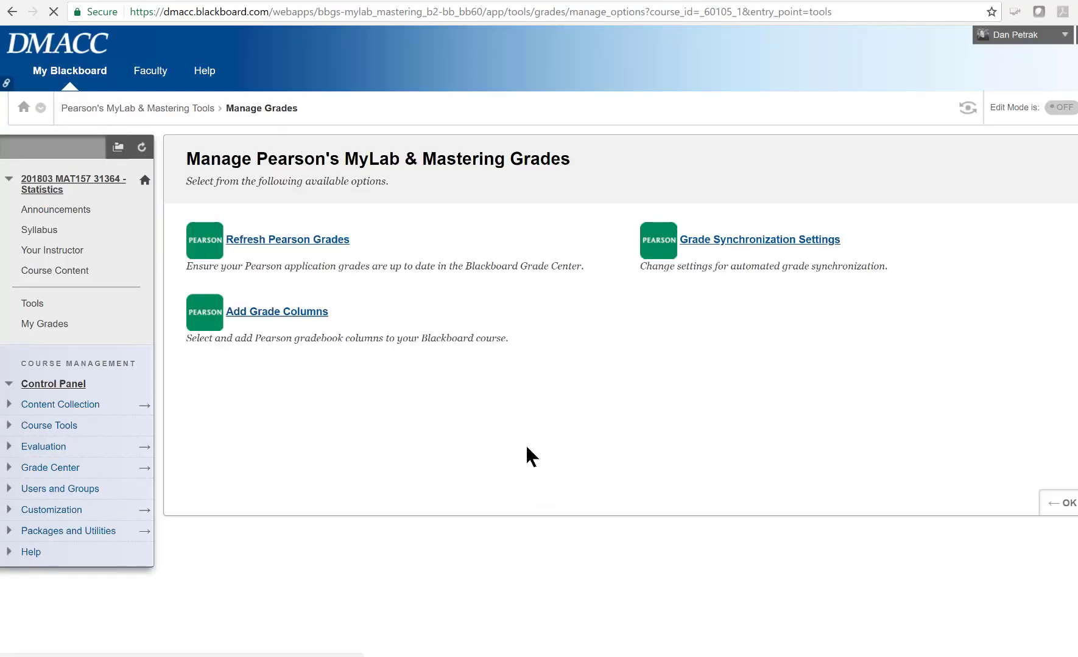
Open Add Grade Columns, check which MyLab assignments are deployed to Blackboard, and leave without submitting
left_click(295, 313)
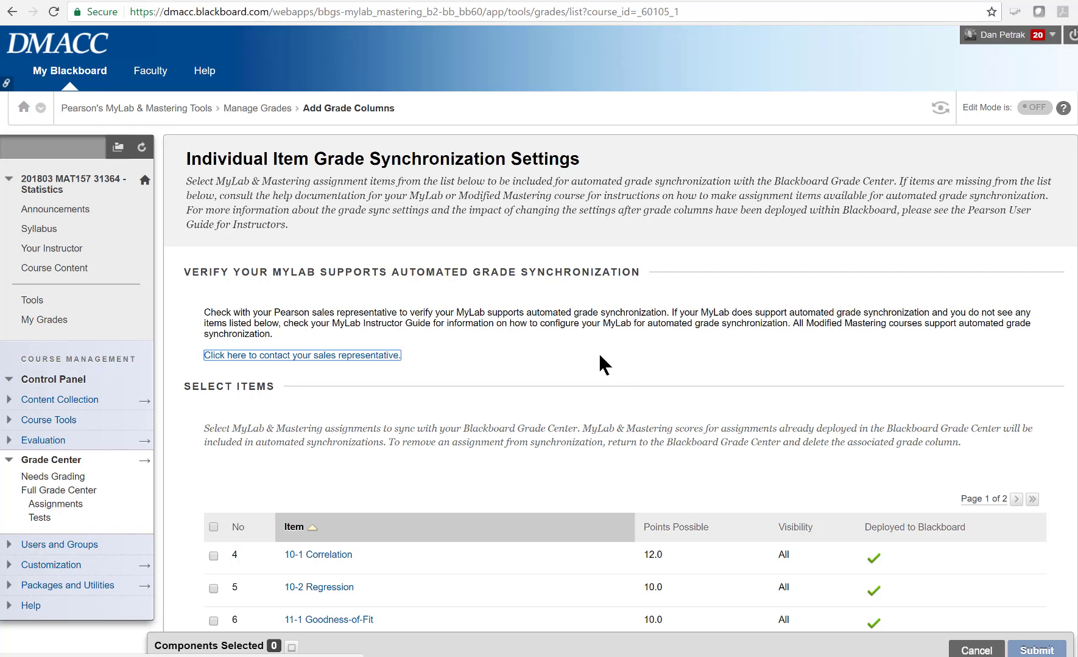
scroll(597, 351, "down", 6)
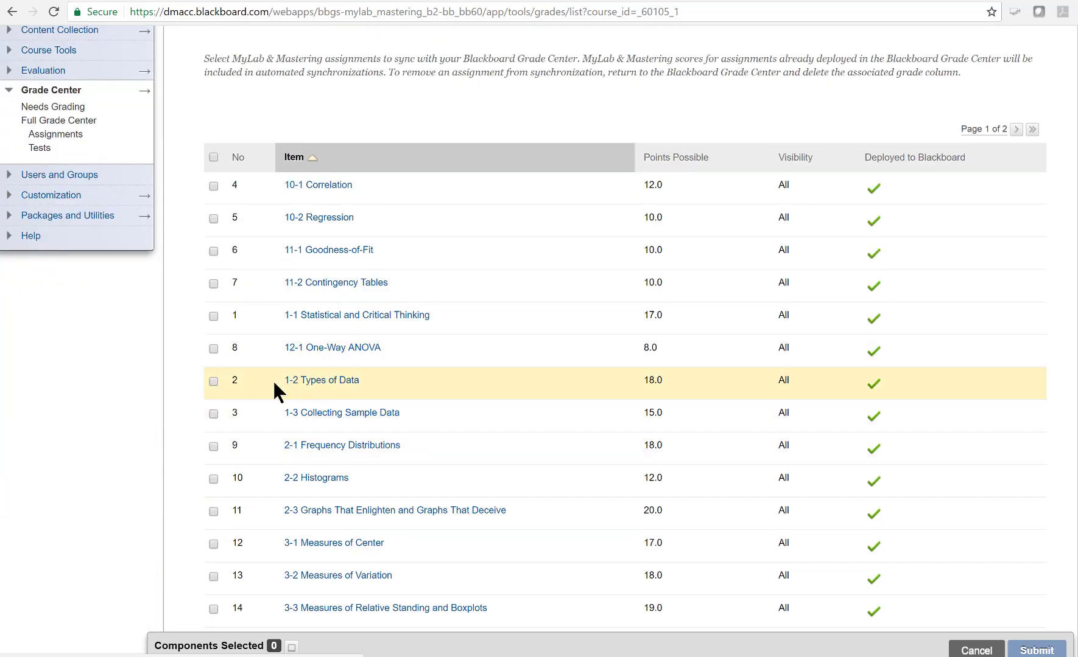
scroll(286, 413, "down", 4)
scroll(519, 493, "down", 4)
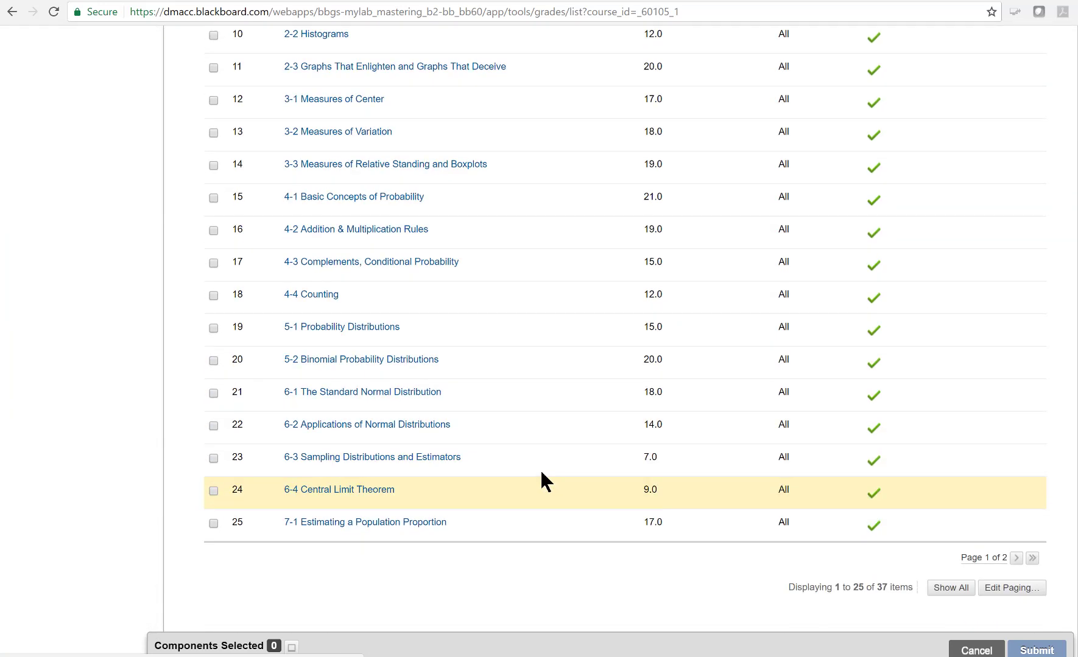
left_click(979, 651)
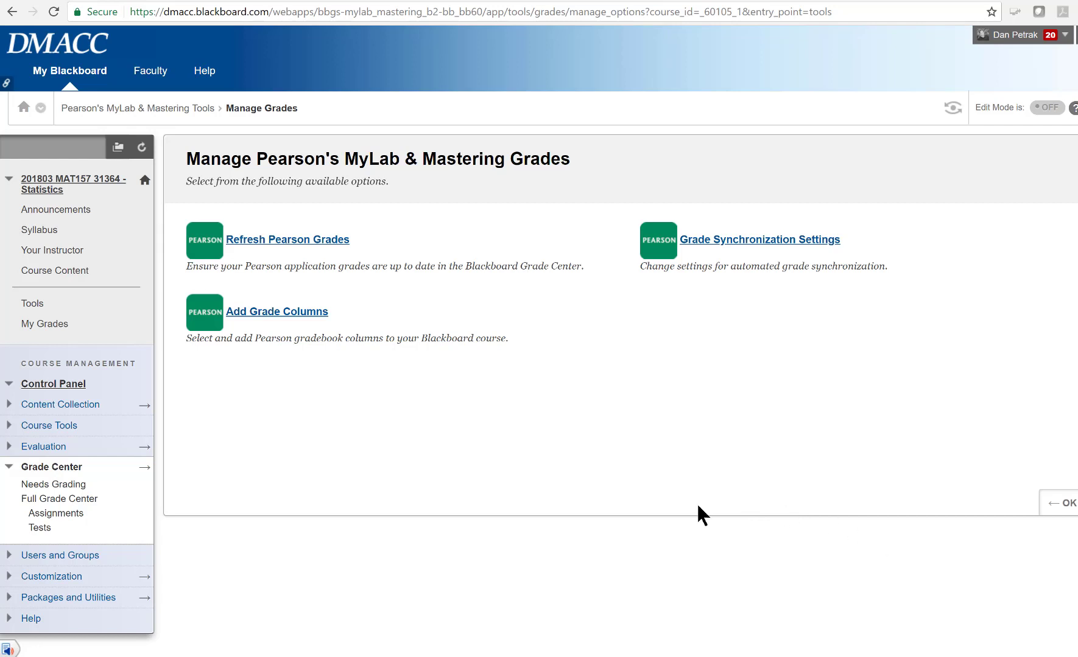
Go back to the Full Grade Center and open its Column Organization page
left_click(86, 500)
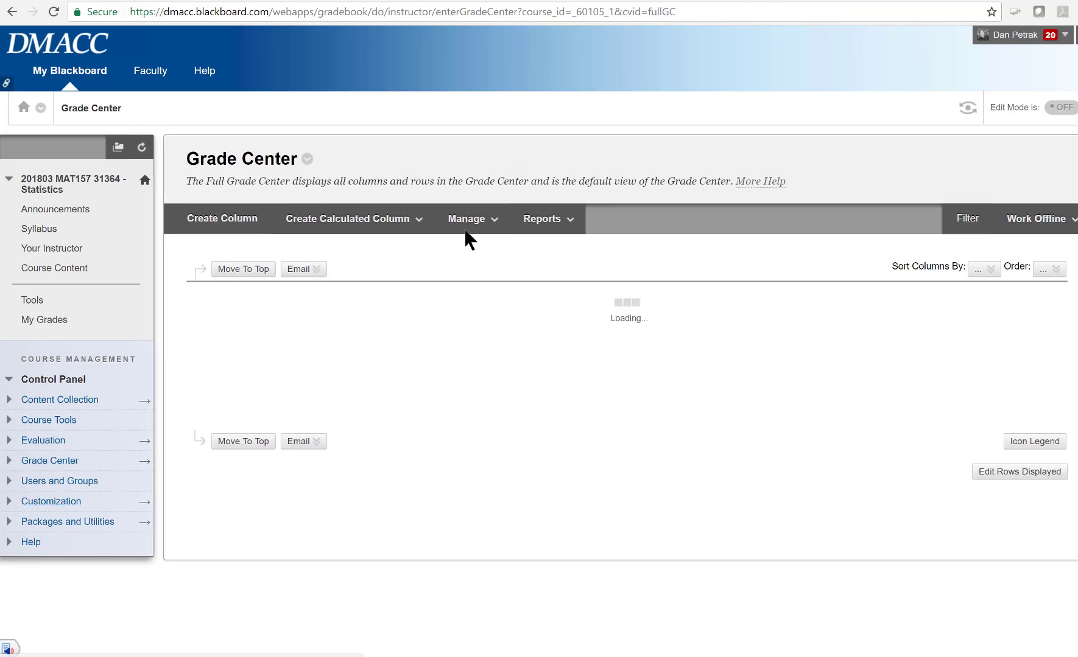
left_click(468, 220)
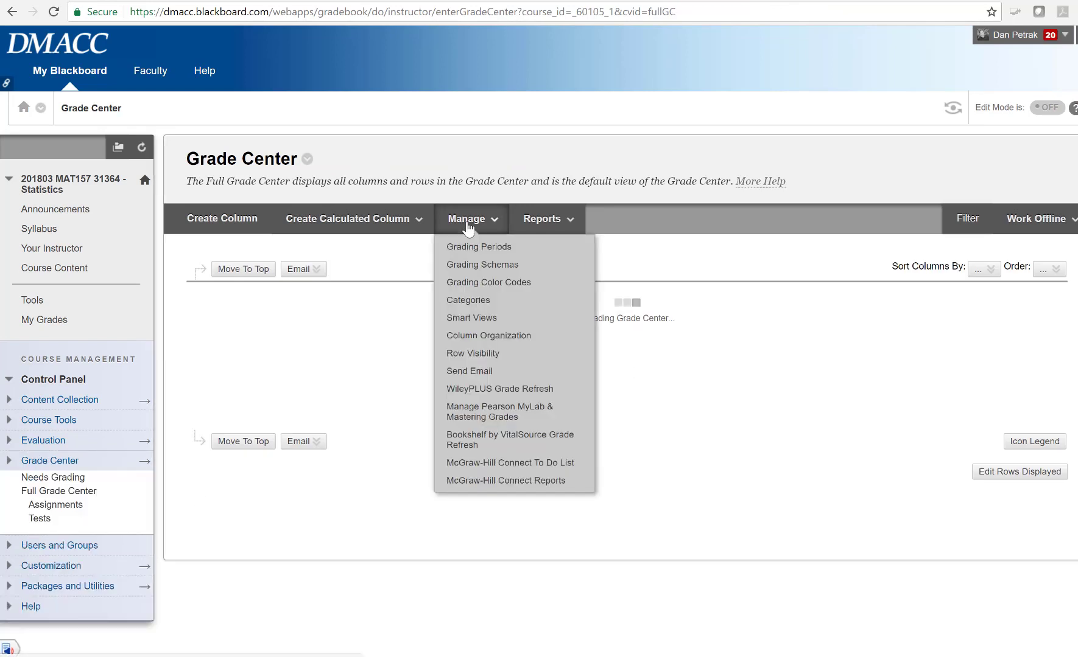
left_click(479, 337)
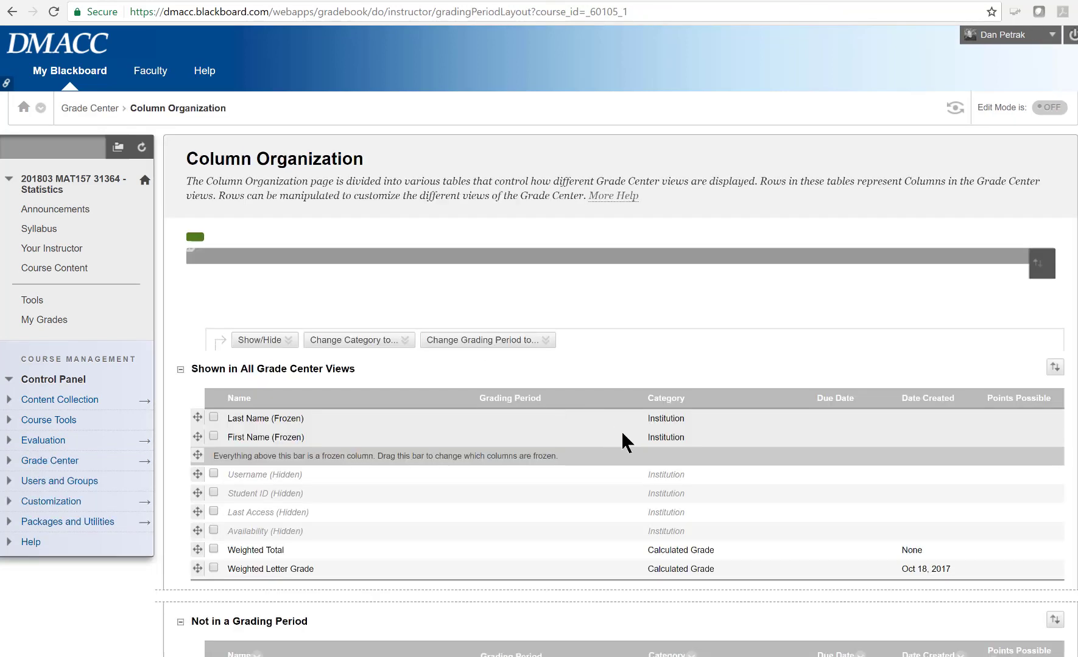
Move the Ch 3 Introduce Z scores: Heart Rate column between Exam 2 over chapters 4-6 and Exam 3 over ch. 7-9
scroll(584, 433, "down", 7)
scroll(555, 435, "down", 9)
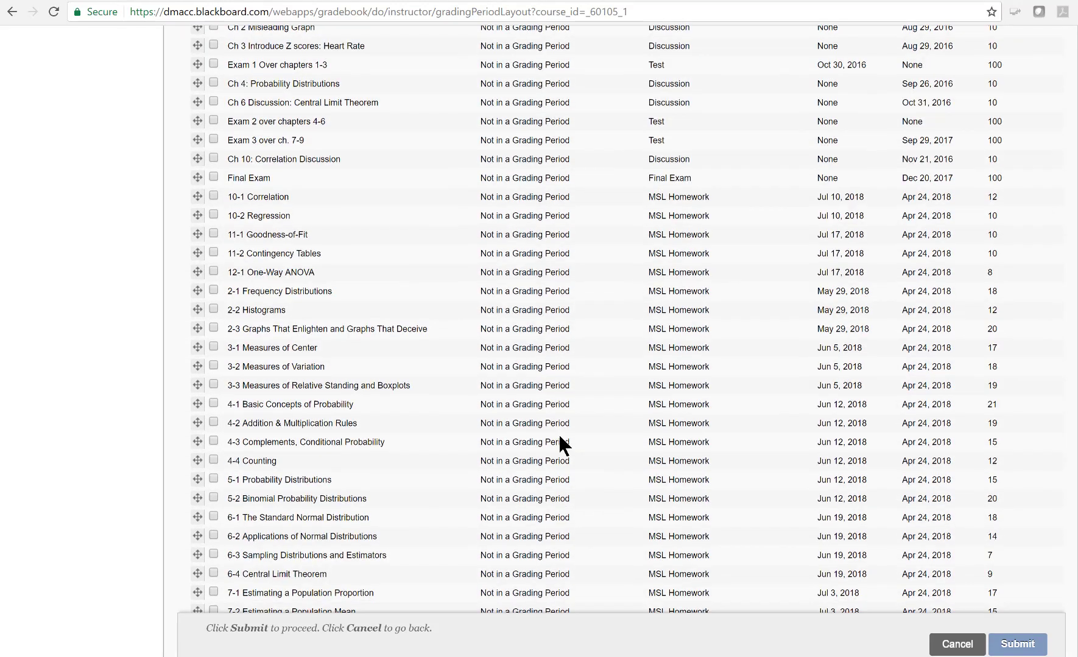
scroll(561, 435, "down", 3)
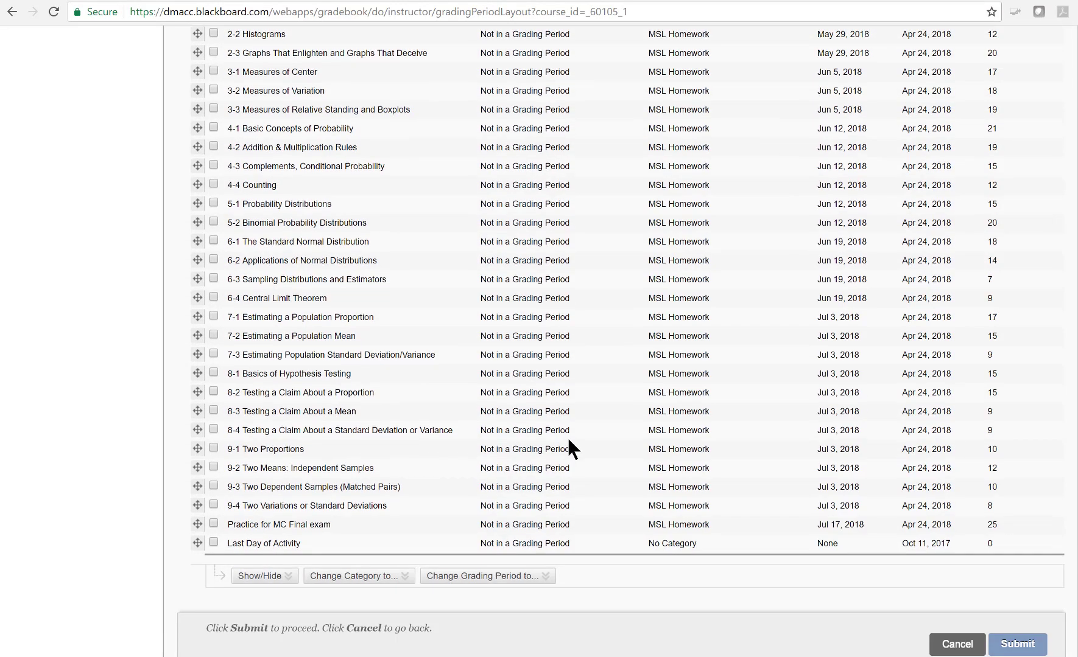
scroll(568, 437, "up", 8)
scroll(568, 437, "up", 15)
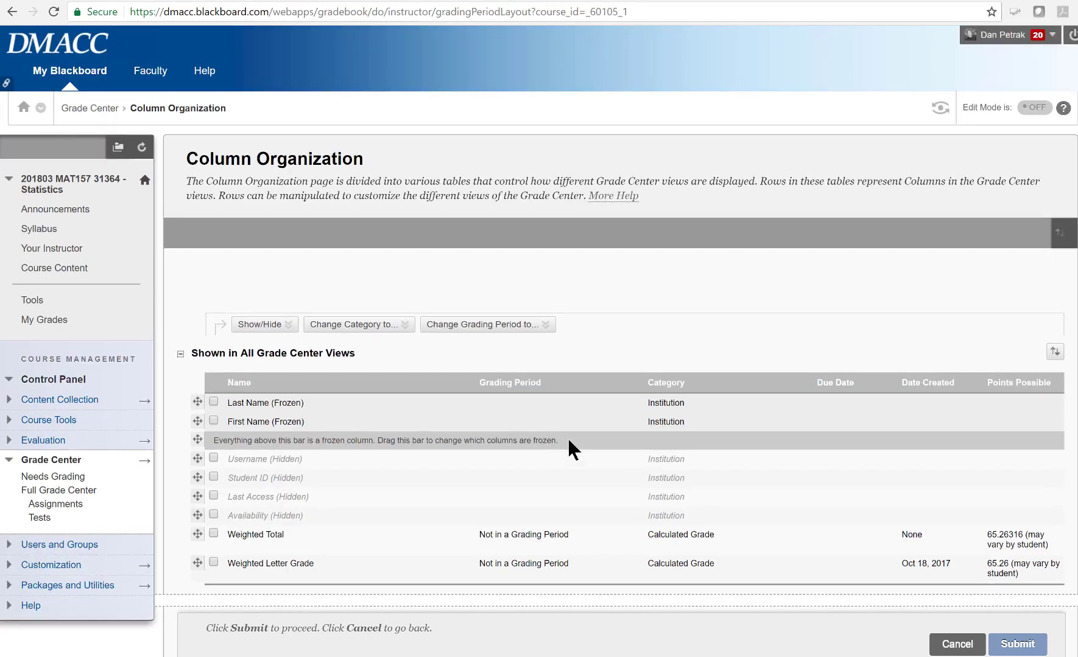
scroll(599, 489, "down", 8)
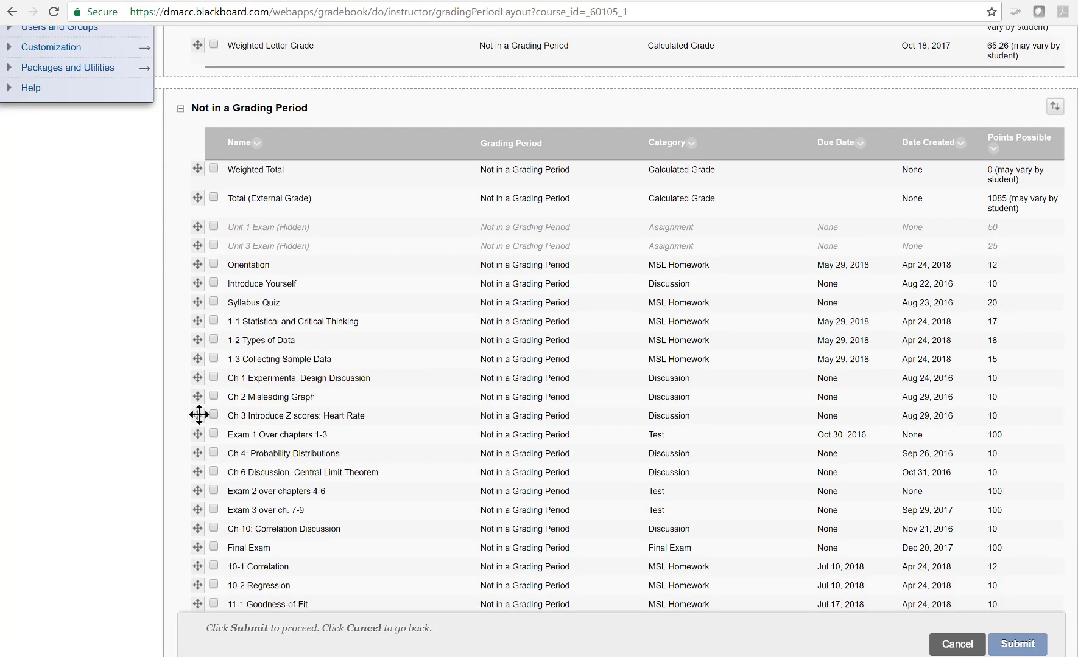
left_click_drag(199, 414, 200, 474)
Move the 8-4 Testing a Claim About a Standard Deviation or Variance column above 8-3 Testing a Claim About a Mean
scroll(241, 492, "down", 6)
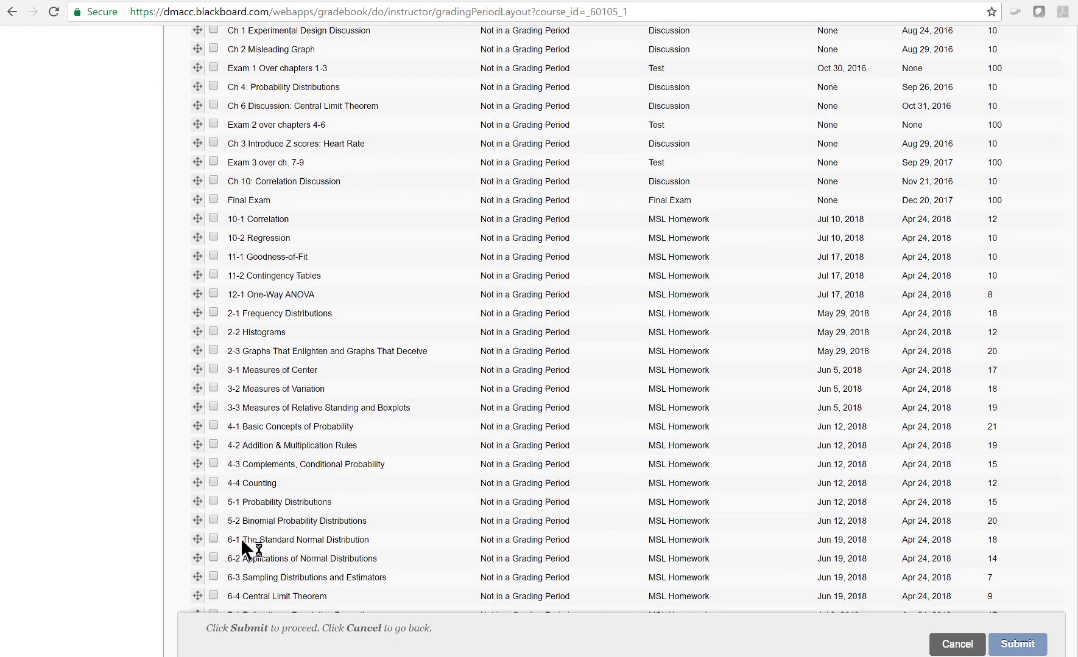
scroll(237, 548, "down", 4)
mouse_move(195, 509)
left_mouse_down()
mouse_move(197, 494)
mouse_move(199, 510)
left_mouse_up()
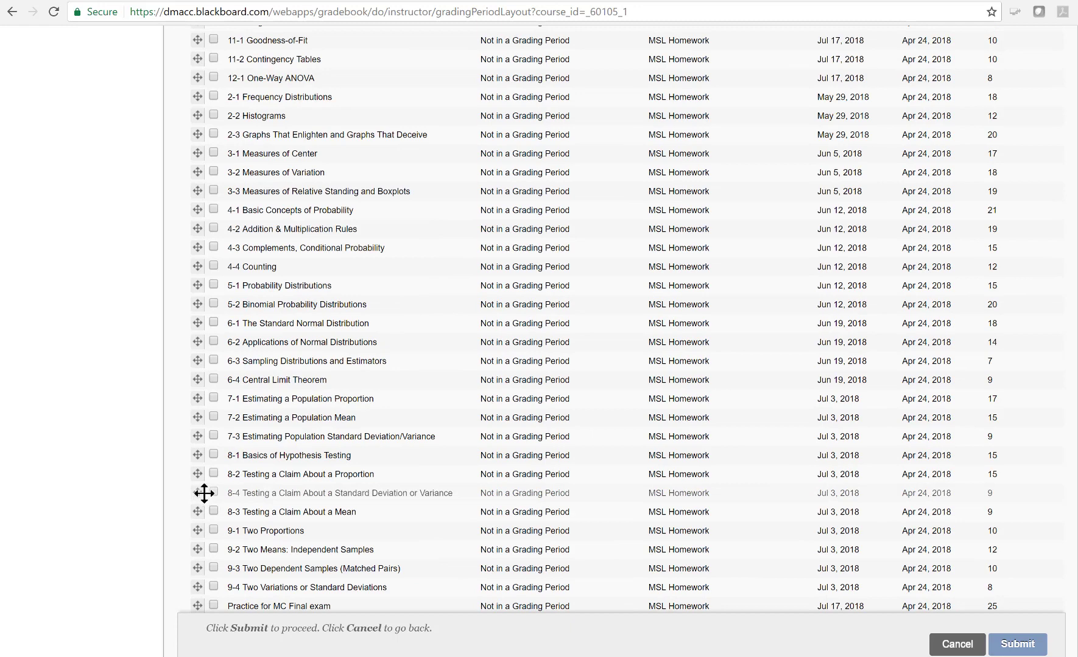